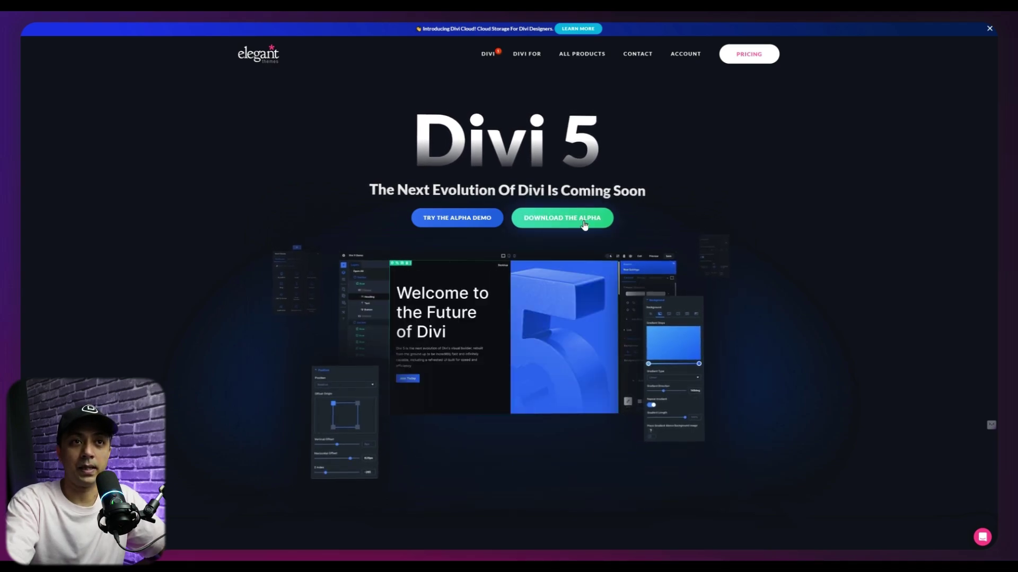
- Go to the Divi 5 Alpha download page and scroll down the Members Area download section
left_click(657, 159)
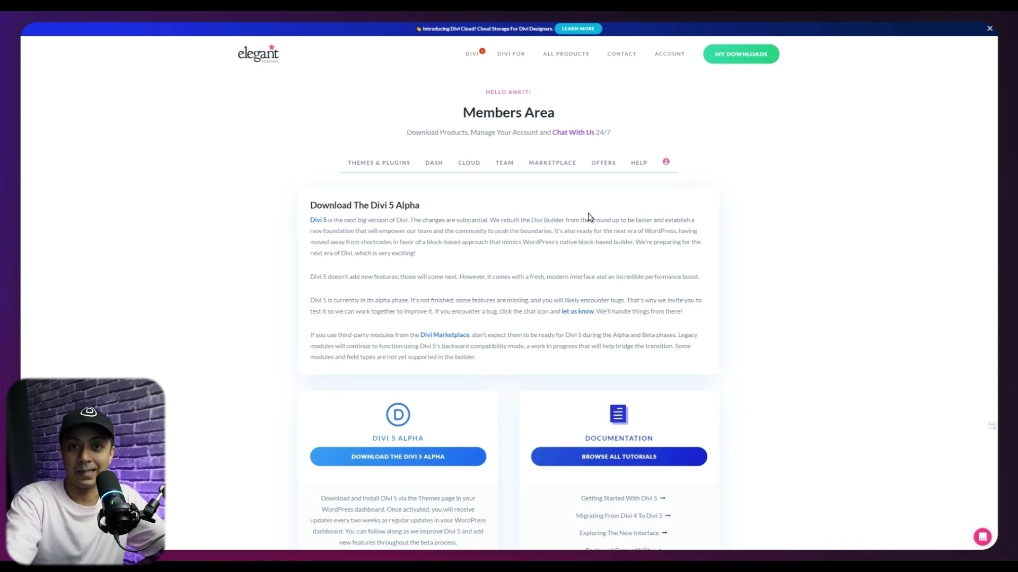
scroll(588, 213, "down", 3)
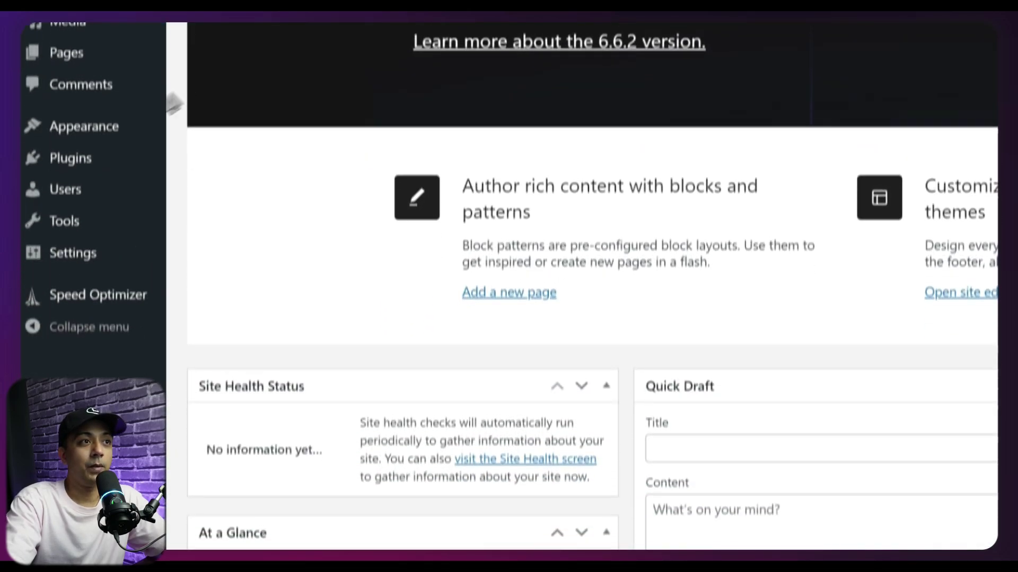
- Upload Divi_5.zip as a new theme through Appearance > Themes > Add New Theme > Upload Theme
mouse_move(93, 328)
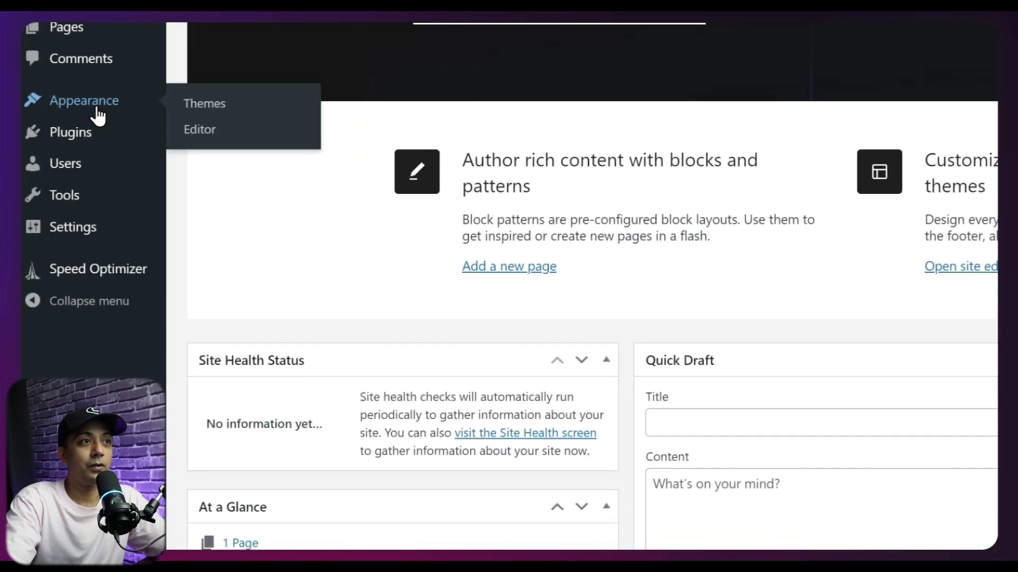
left_click(225, 116)
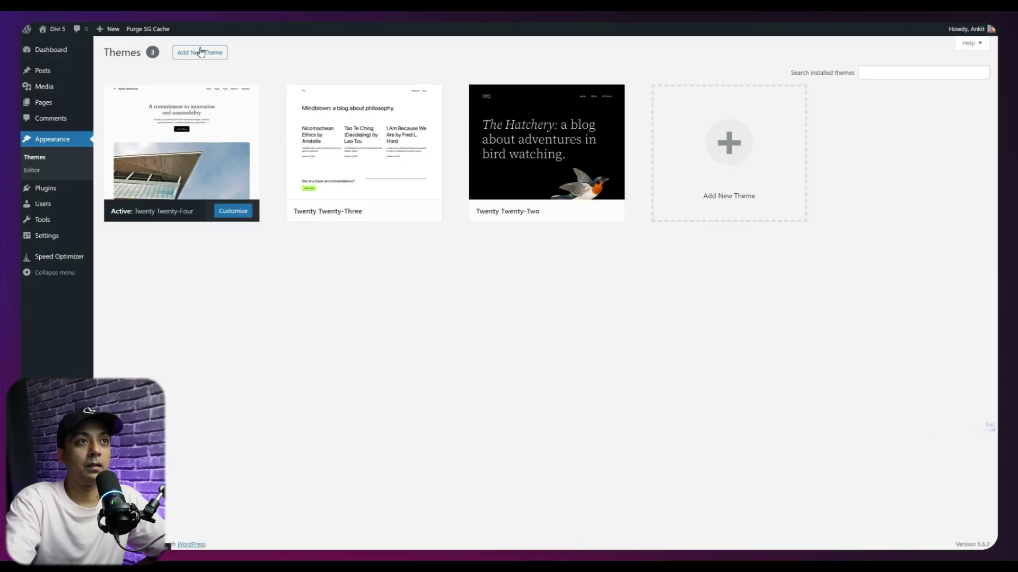
left_click(201, 52)
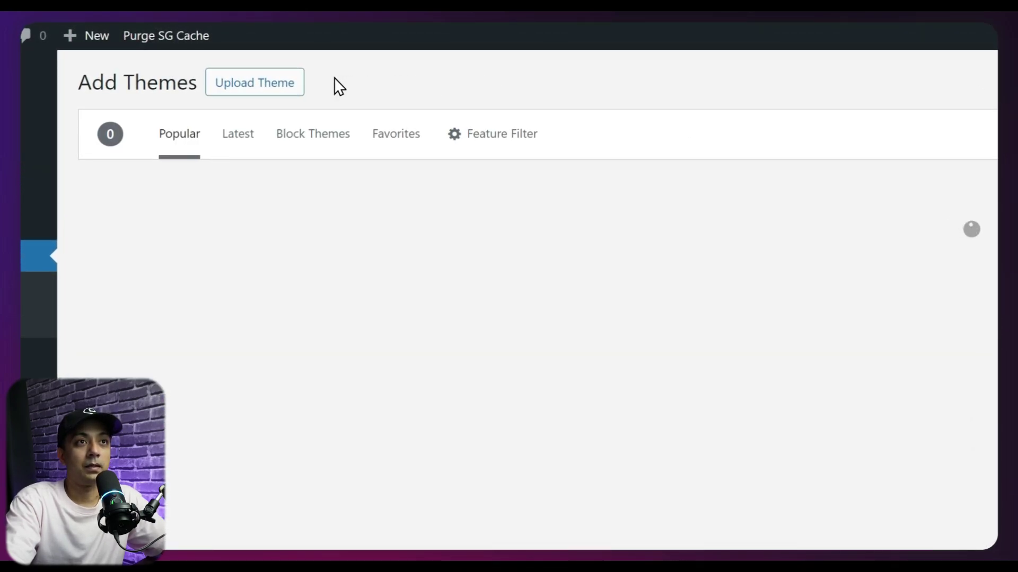
left_click(261, 85)
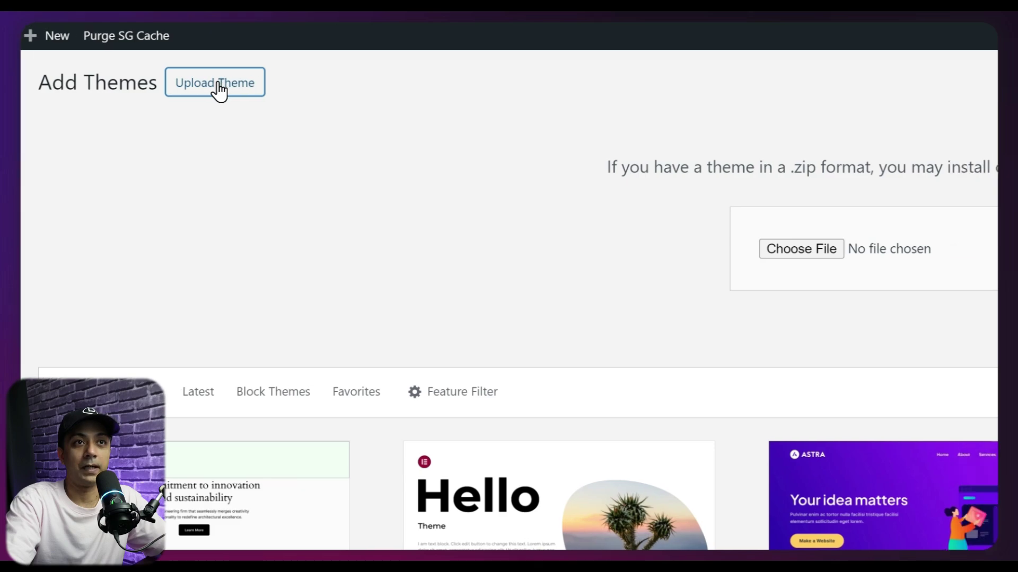
left_click_drag(997, 78, 797, 253)
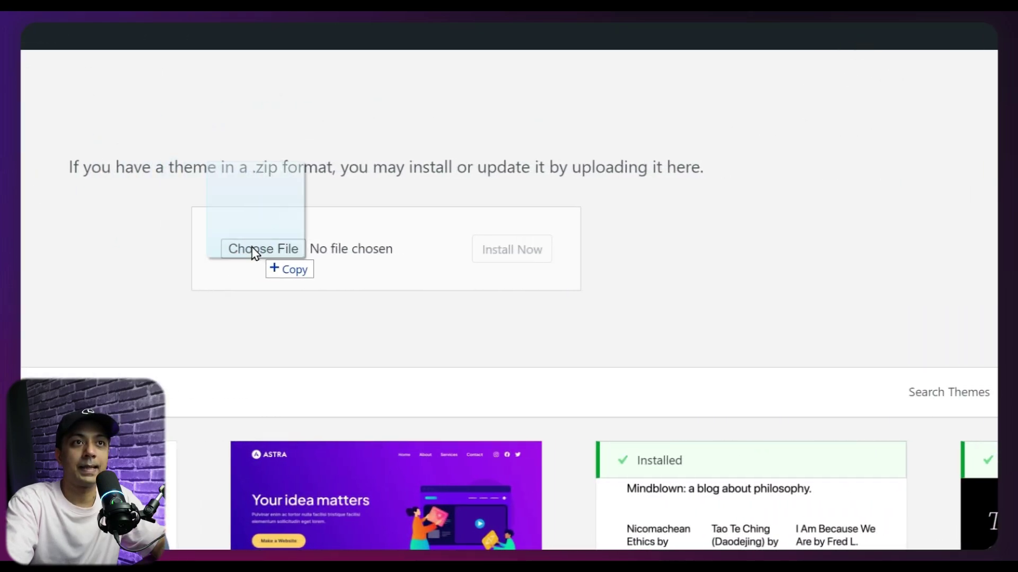
left_click_drag(259, 251, 272, 248)
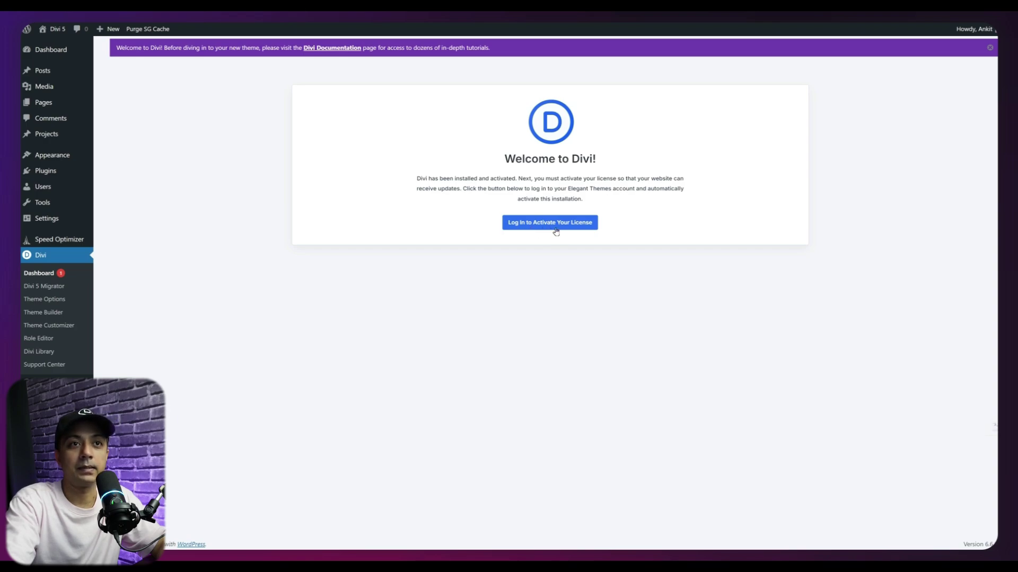
- Activate the Divi license by signing in, then go to Pages > All Pages
left_click(553, 223)
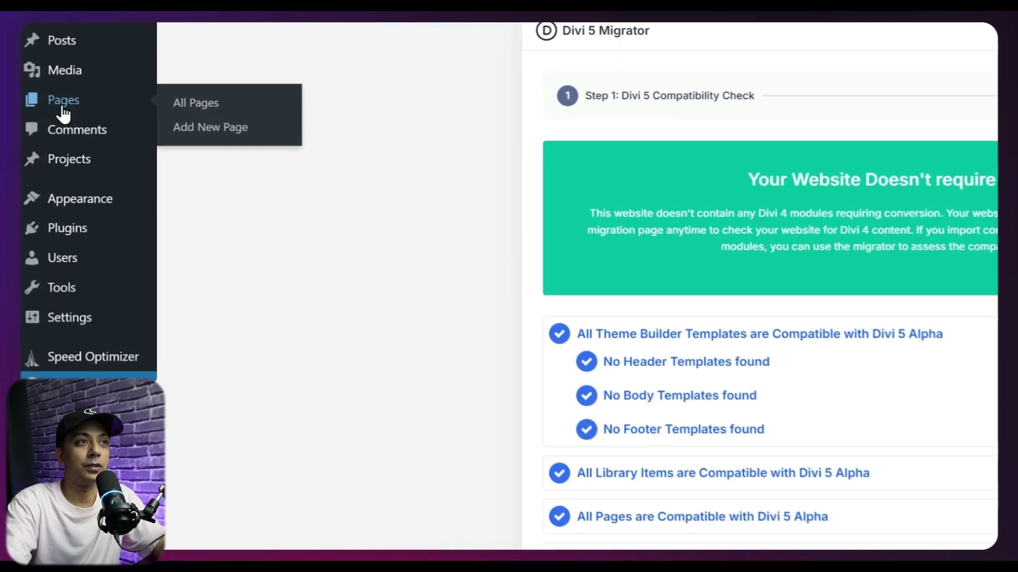
left_click(45, 102)
mouse_move(250, 230)
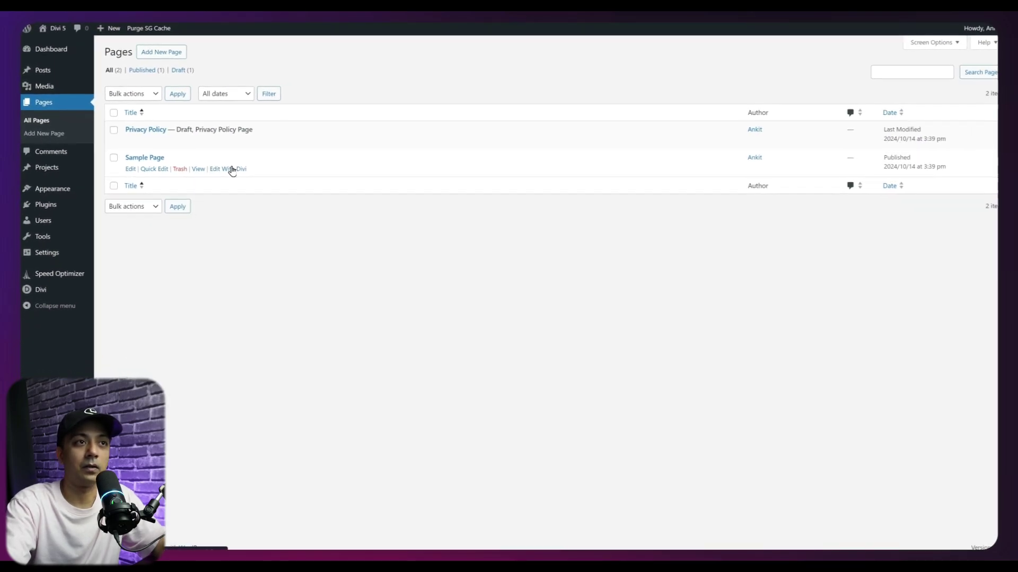
- Launch the Visual Builder on Sample Page with Edit With Divi
left_click(230, 169)
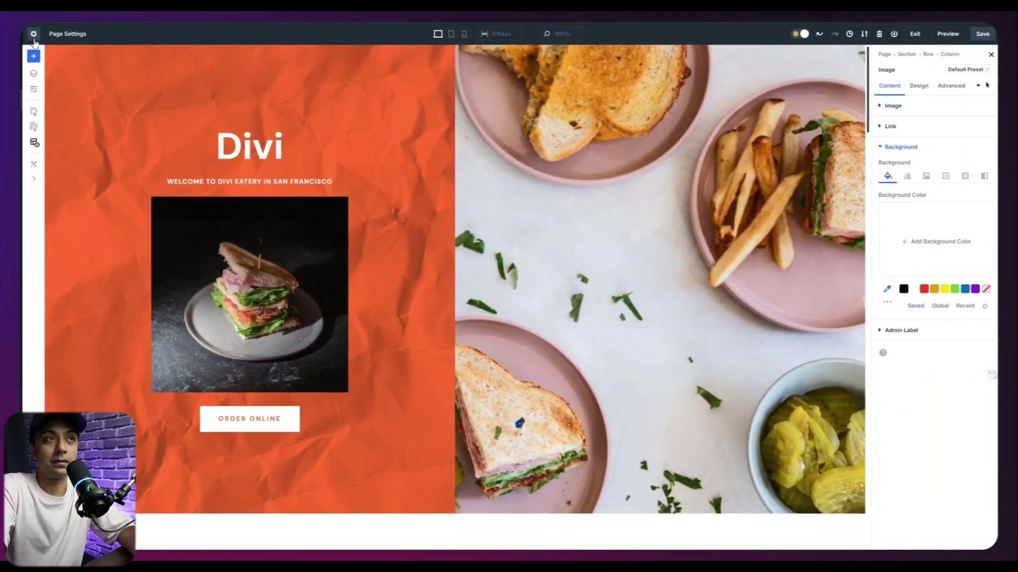
- Browse Page Settings: Content > Background, then Design > Spacing gutter width and Text colours
left_click(33, 41)
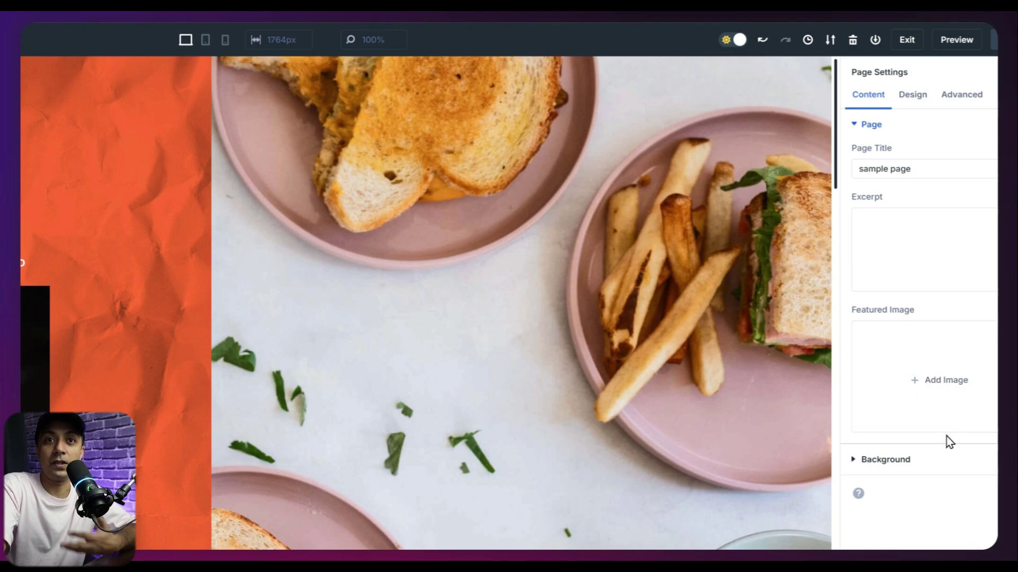
left_click(922, 460)
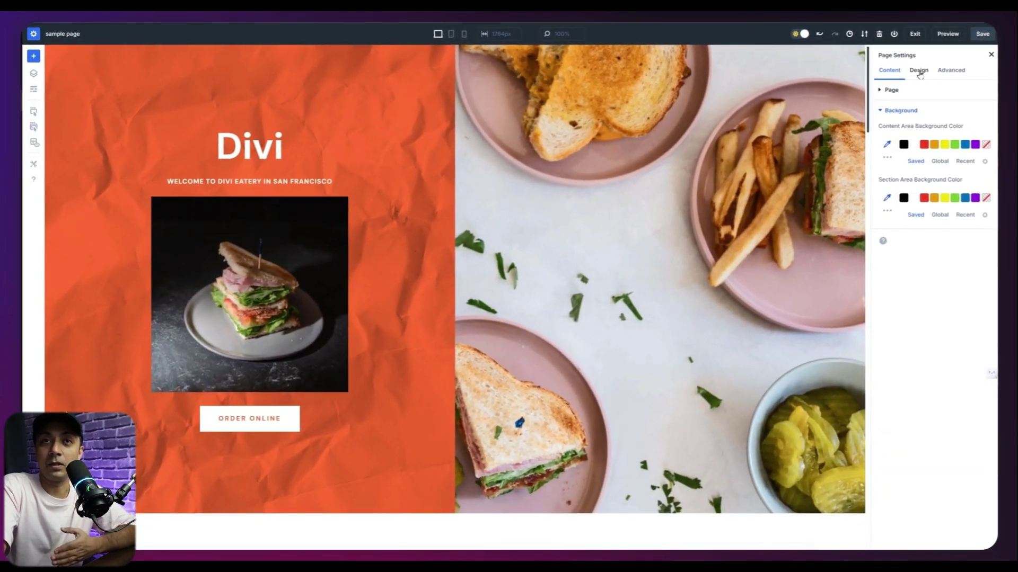
left_click(916, 88)
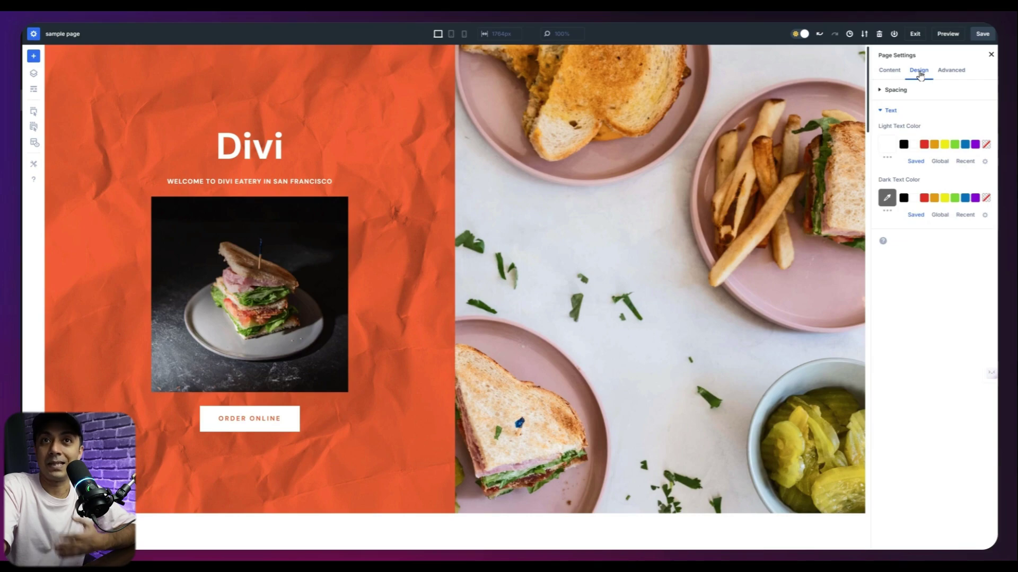
left_click(915, 91)
left_click(909, 138)
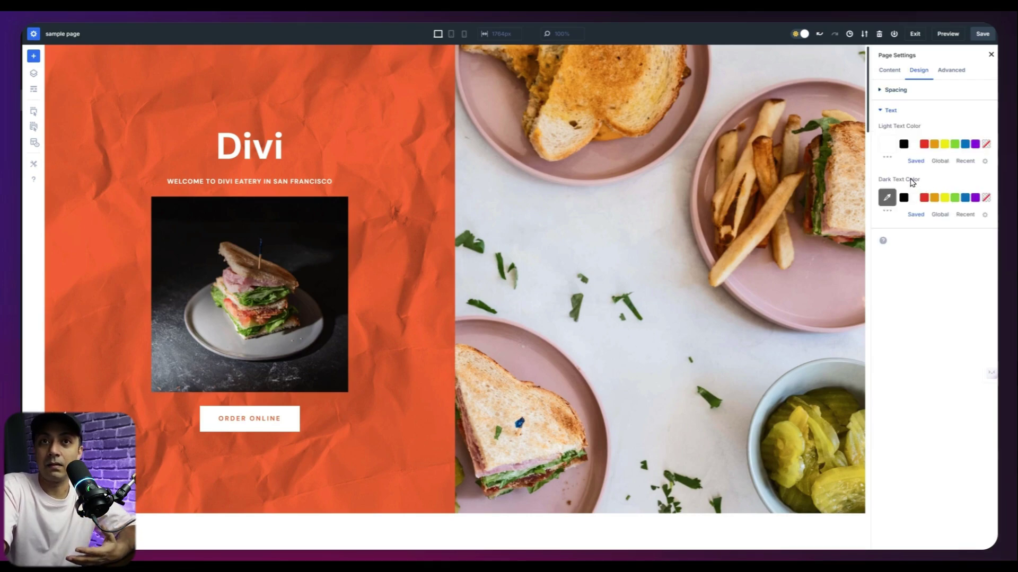
- Browse the page's Advanced settings through Overflow to the Position Z Index option
left_click(963, 73)
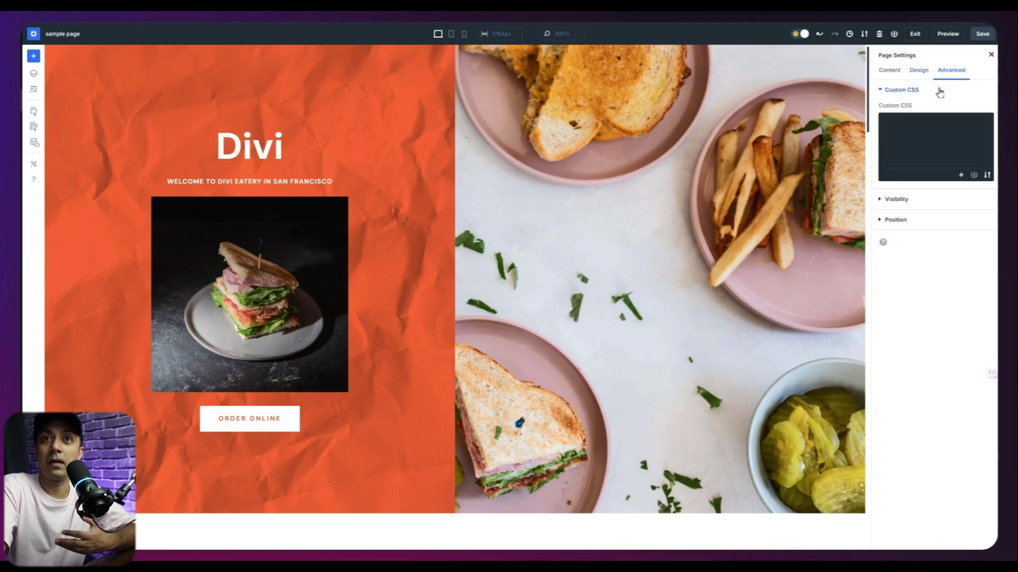
left_click(921, 204)
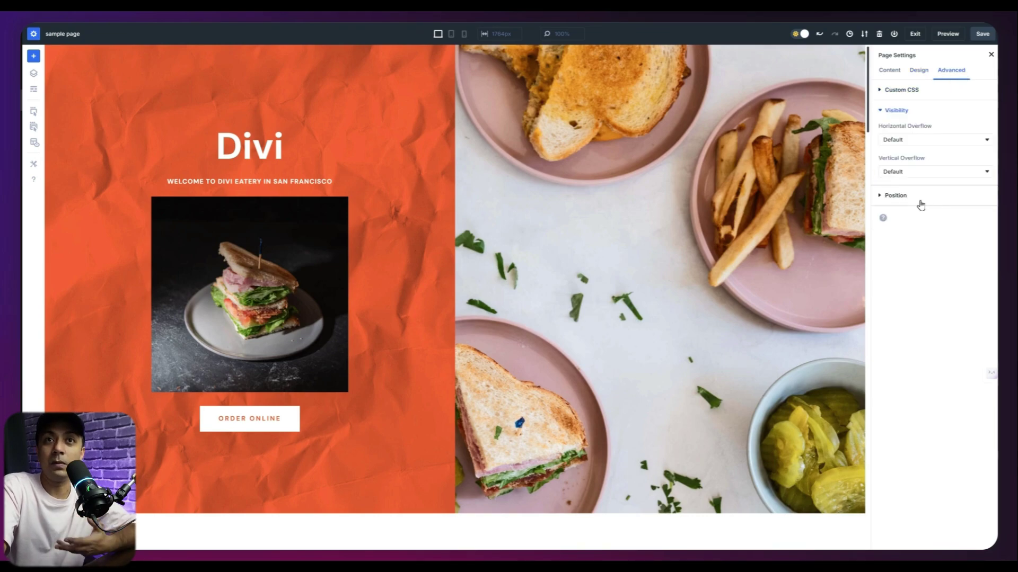
left_click(919, 202)
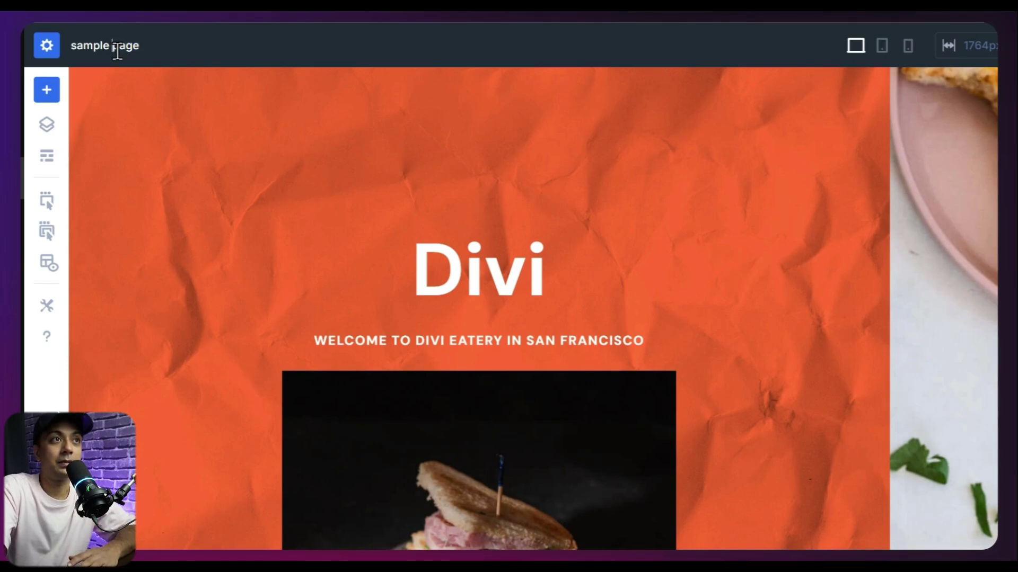
- Rename the page to 'My Divi Page' and confirm the title under Page Settings Content > Page
triple_click(115, 48)
type("My Divi Page")
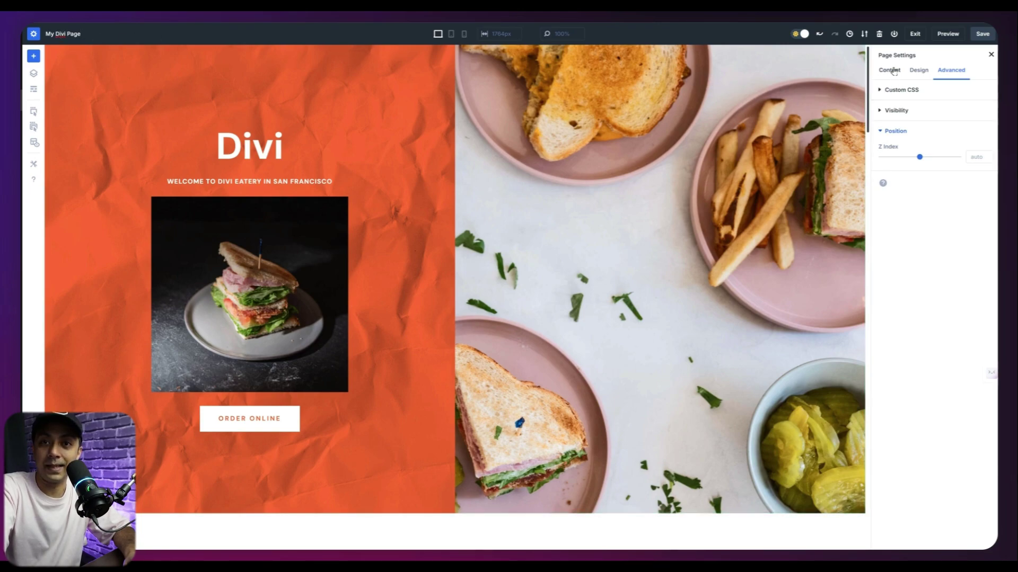
left_click(893, 72)
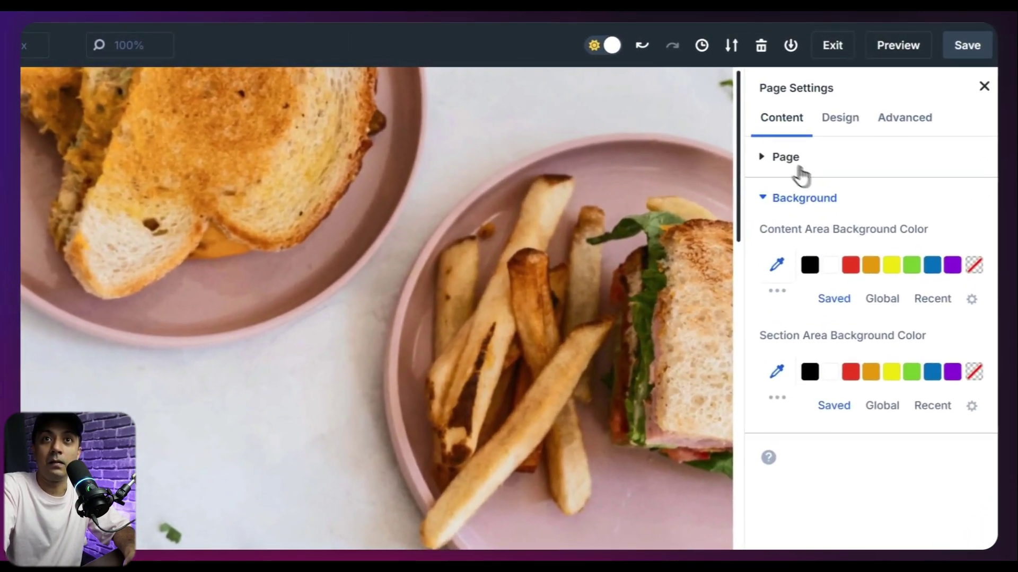
left_click(799, 168)
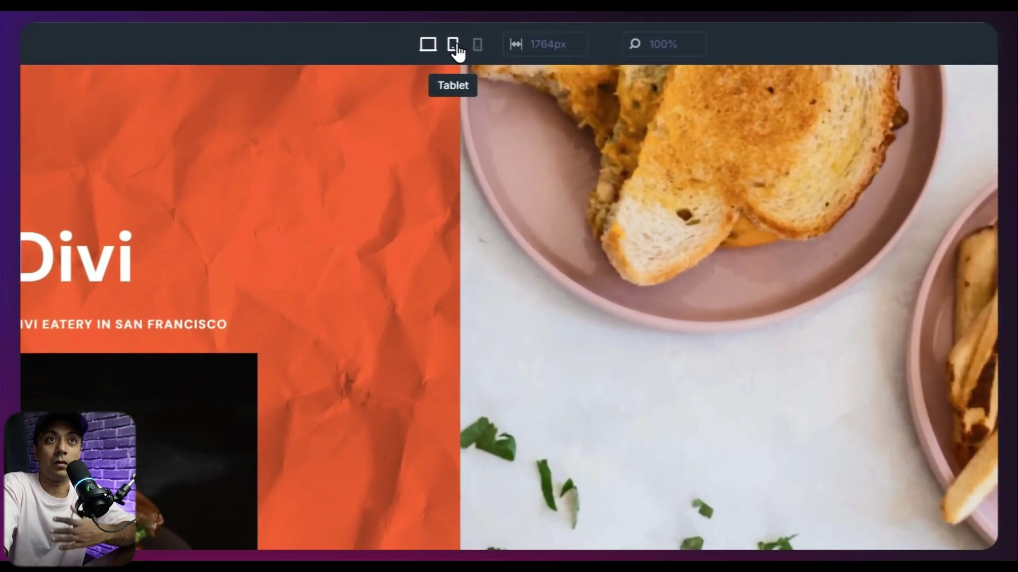
- Preview the page at tablet and phone widths, then set a custom 1280px canvas width
left_click(454, 44)
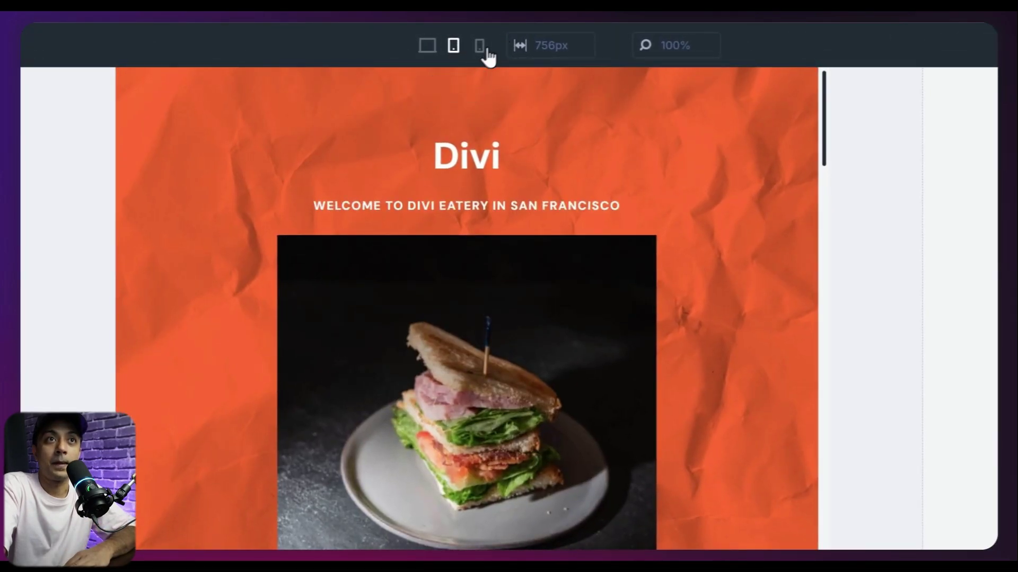
left_click(482, 50)
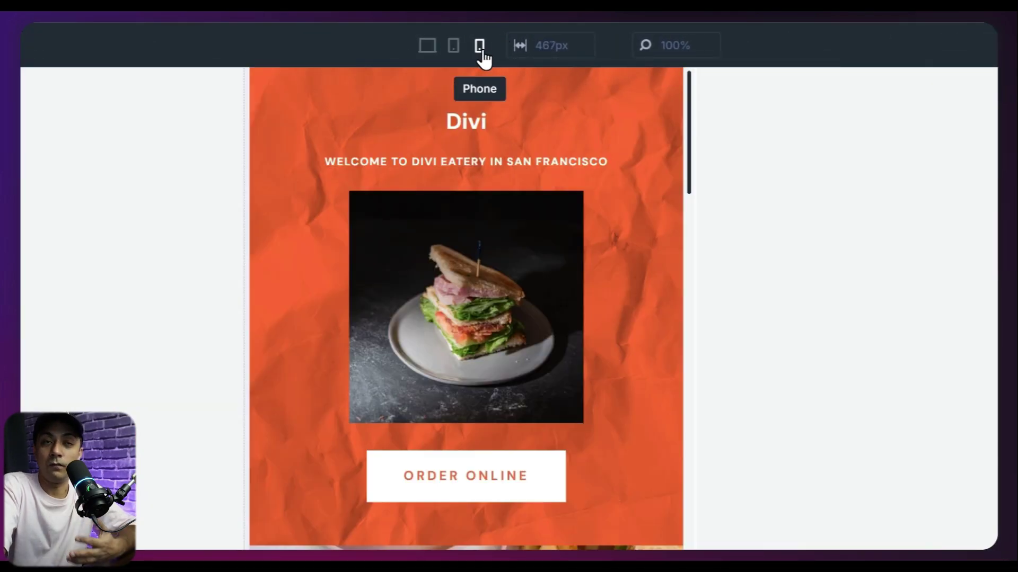
left_click(429, 51)
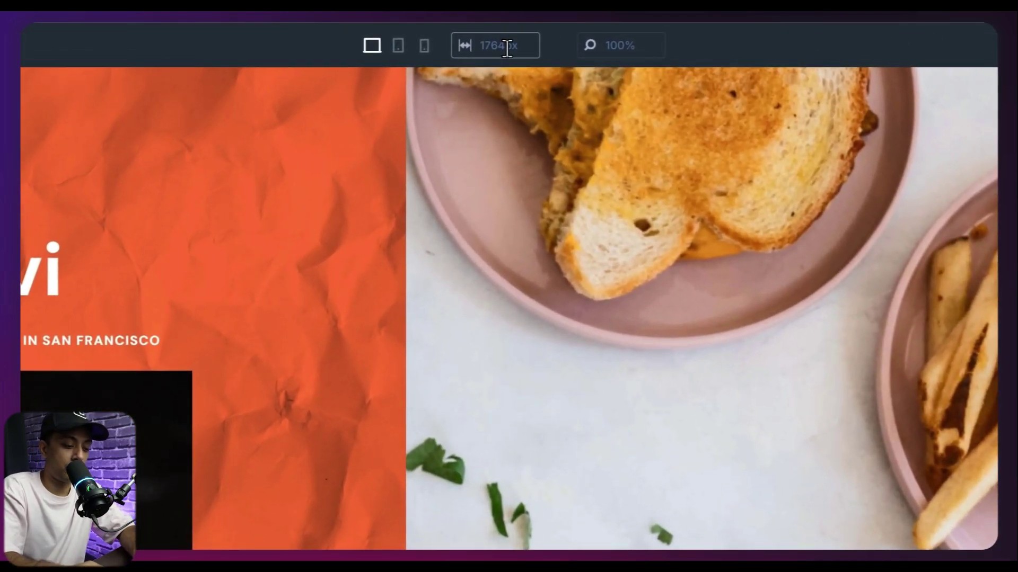
type("1280")
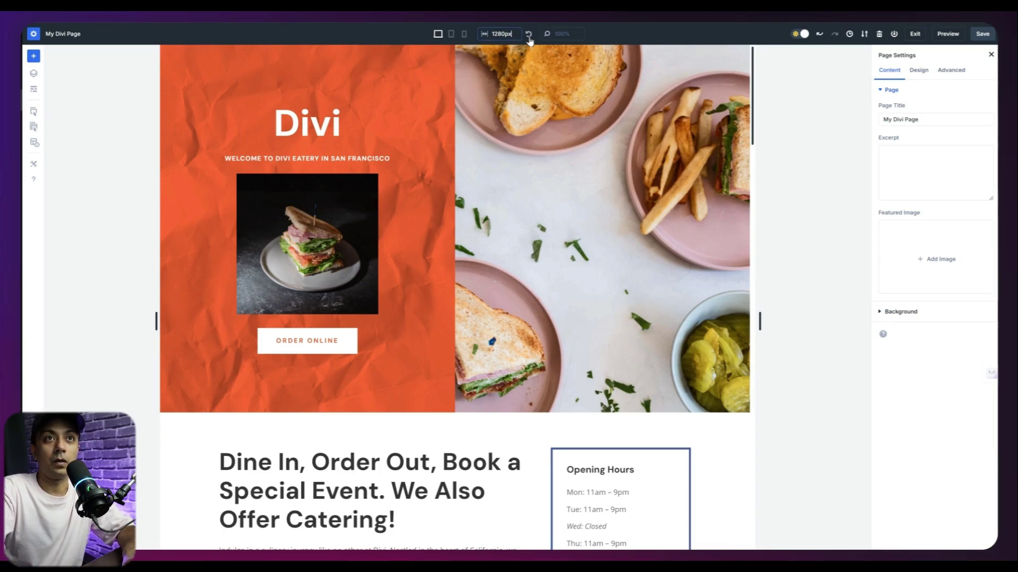
- Restore the canvas to its full 1764px desktop width, keeping zoom at 100%
left_click(528, 34)
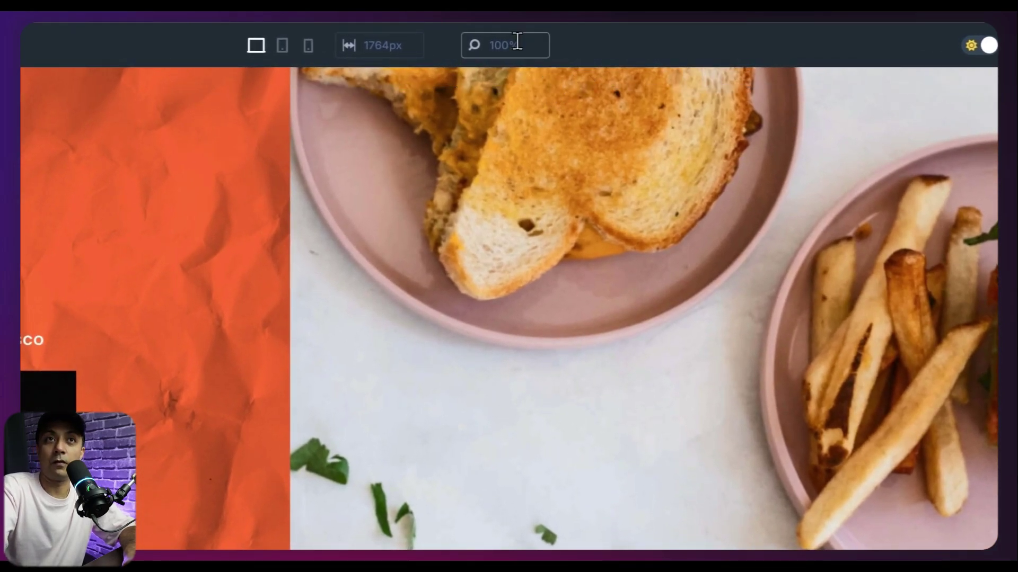
left_click(516, 41)
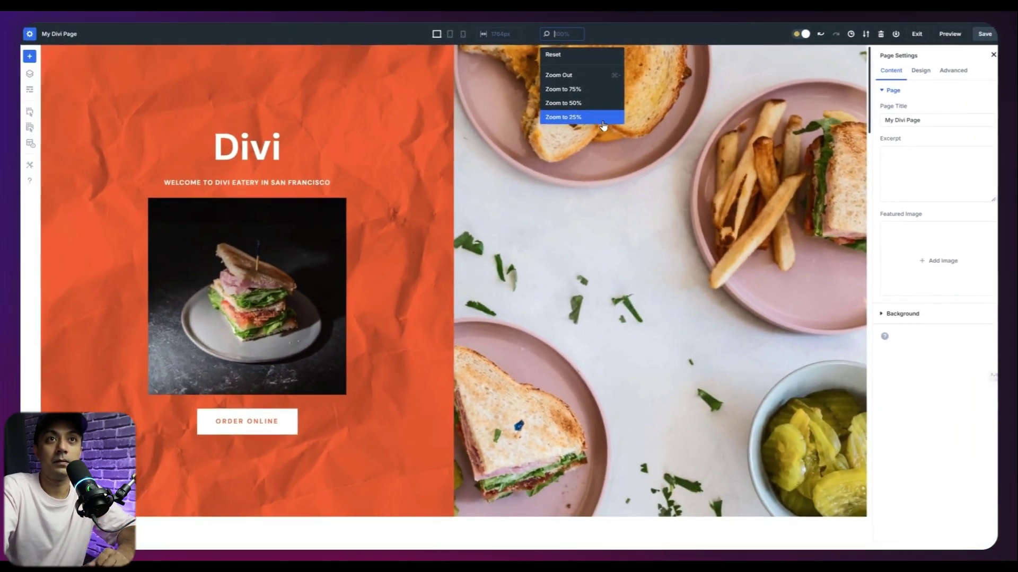
left_click(742, 43)
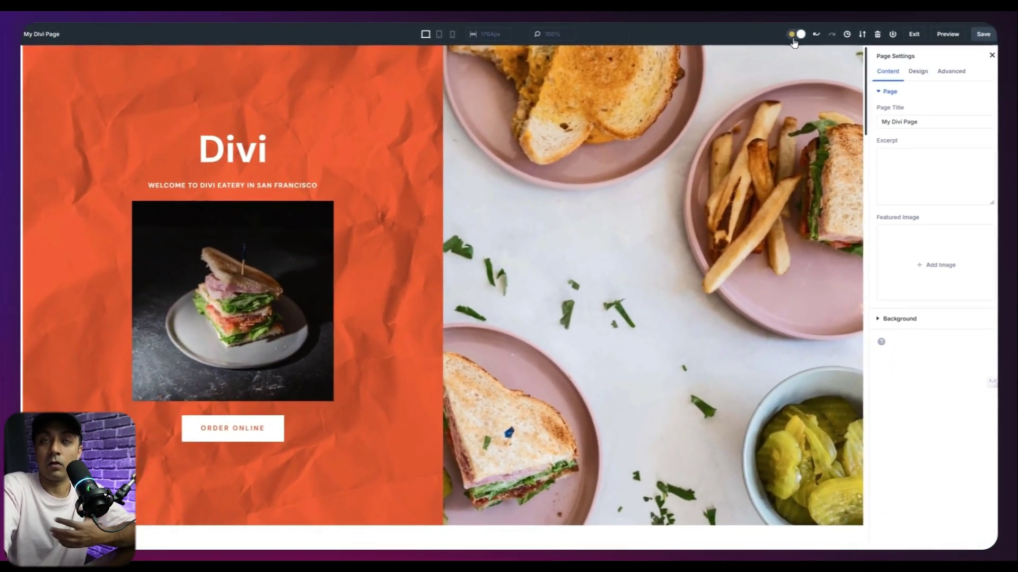
- Toggle the builder interface between dark and light modes, finishing in light mode
left_click(795, 37)
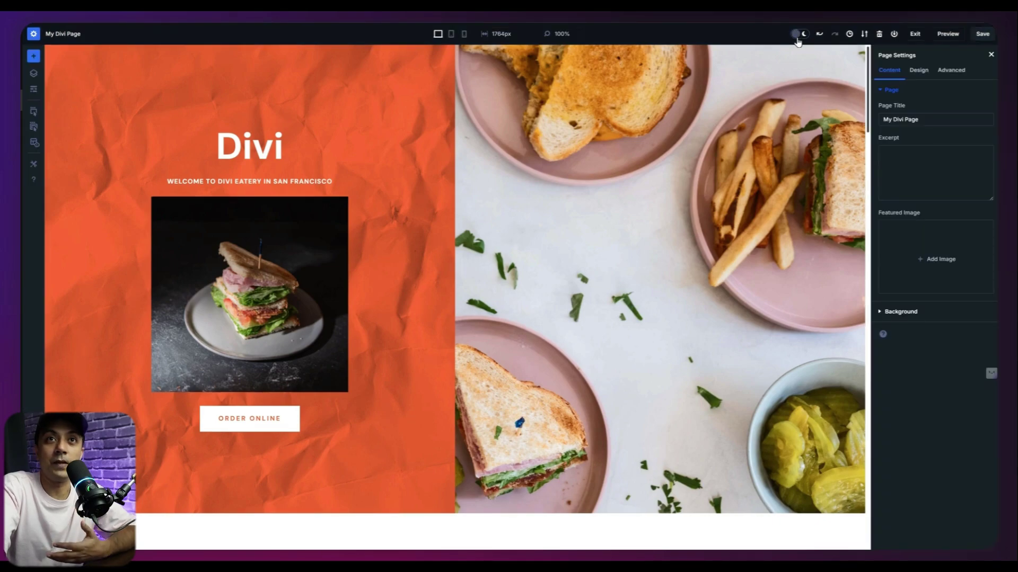
left_click(797, 38)
left_click(796, 38)
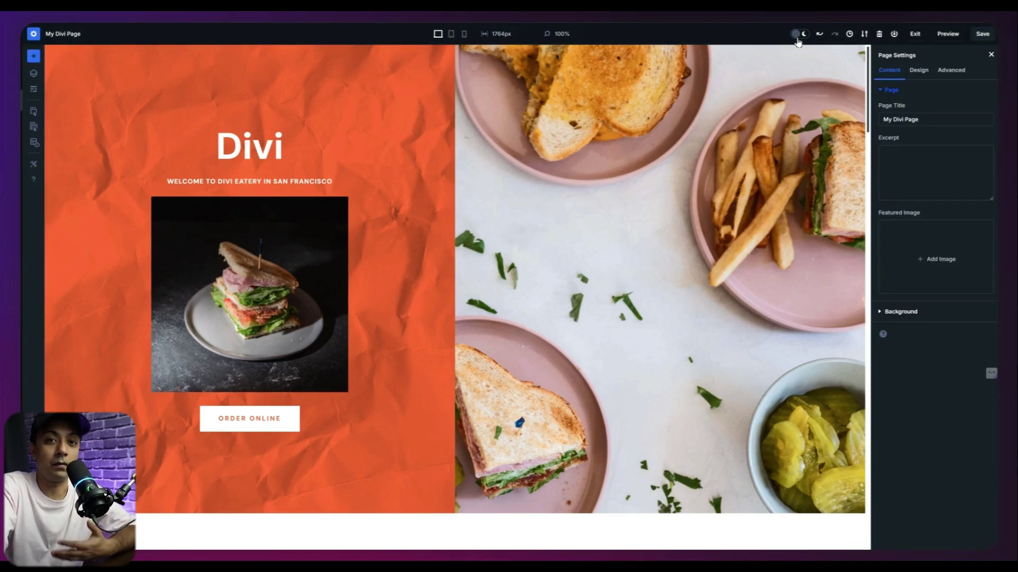
left_click(797, 39)
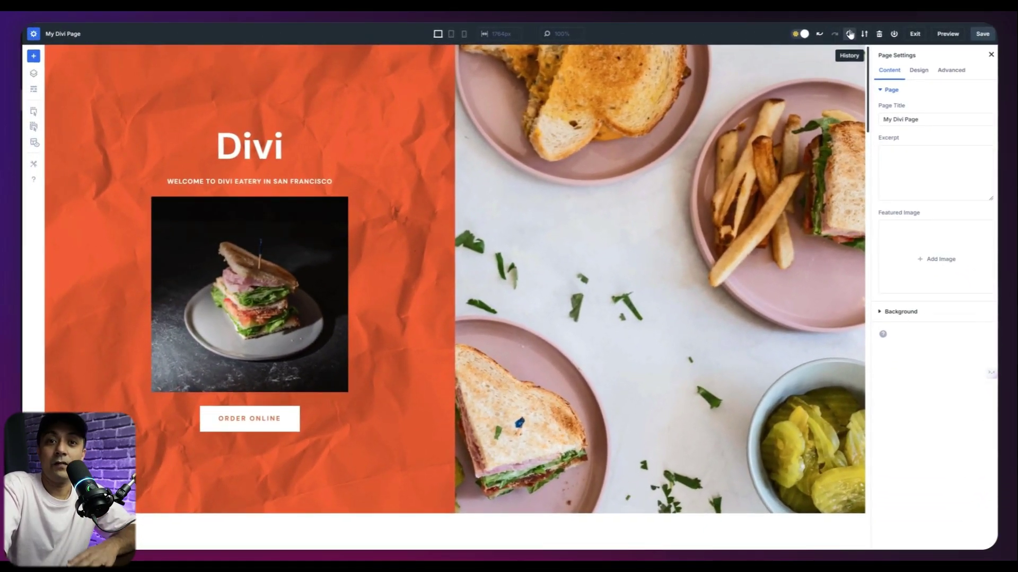
- View the editing History, then the Import options under Export & Import
left_click(850, 34)
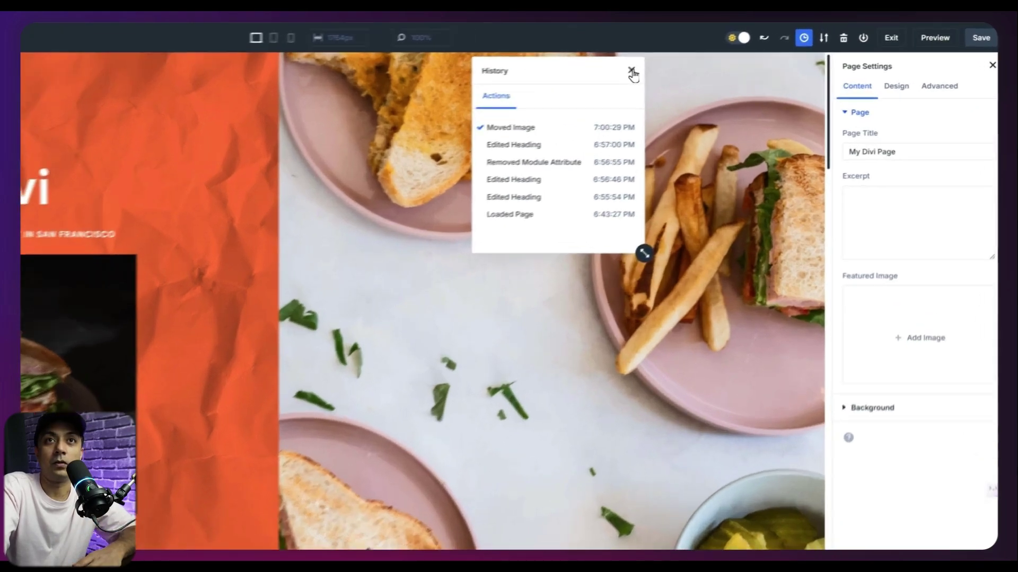
left_click(719, 58)
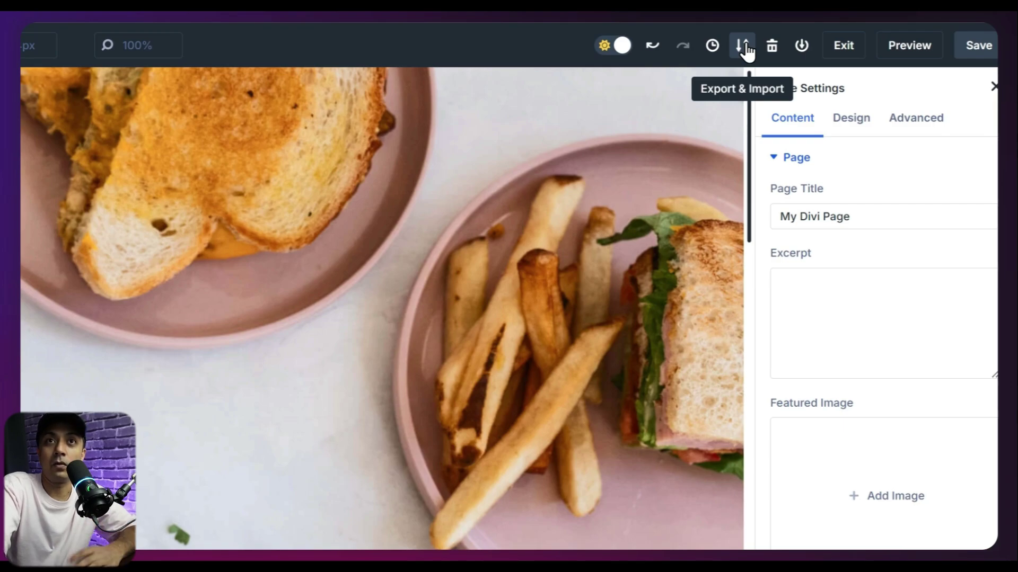
left_click(743, 47)
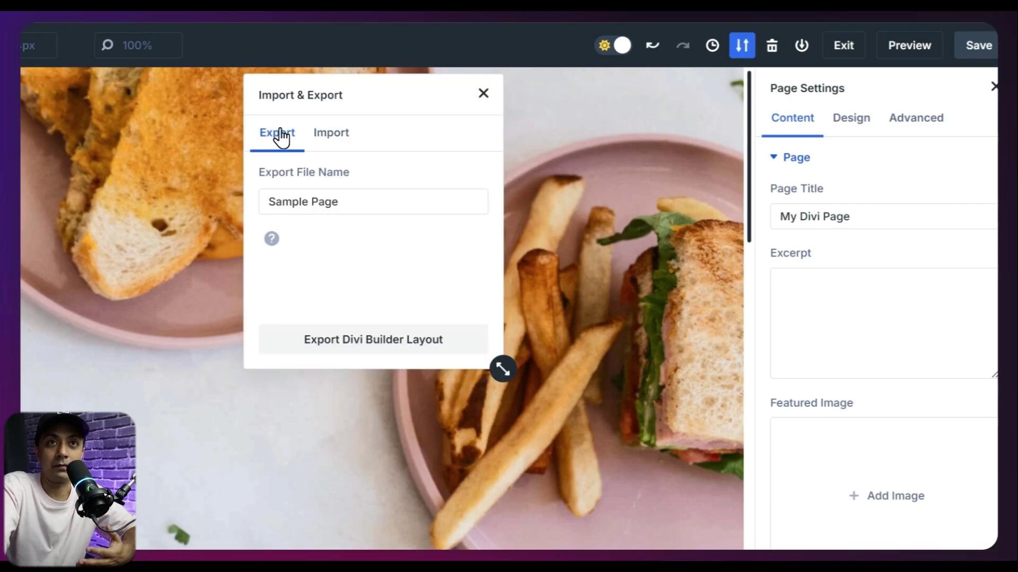
left_click(356, 136)
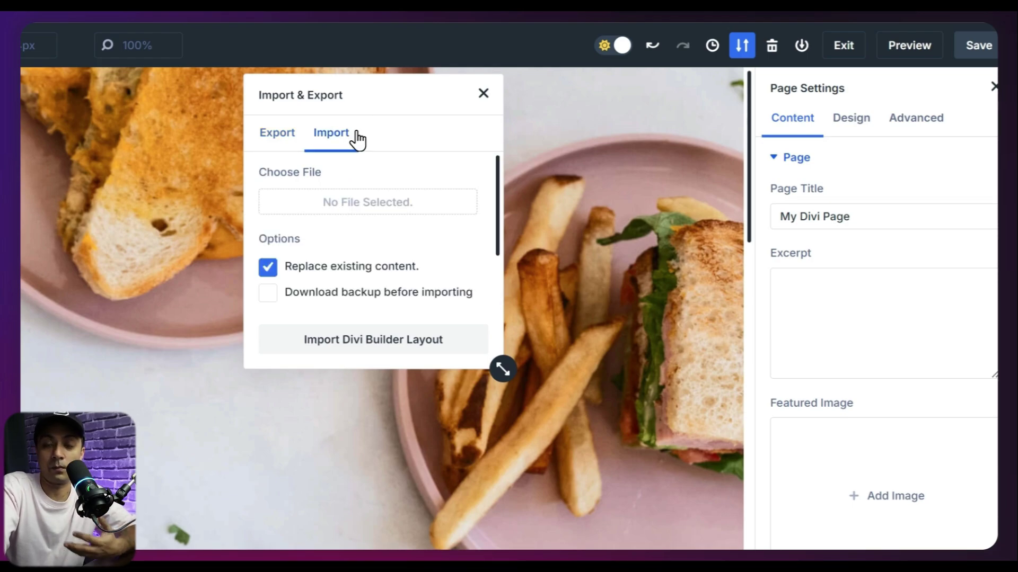
left_click(483, 93)
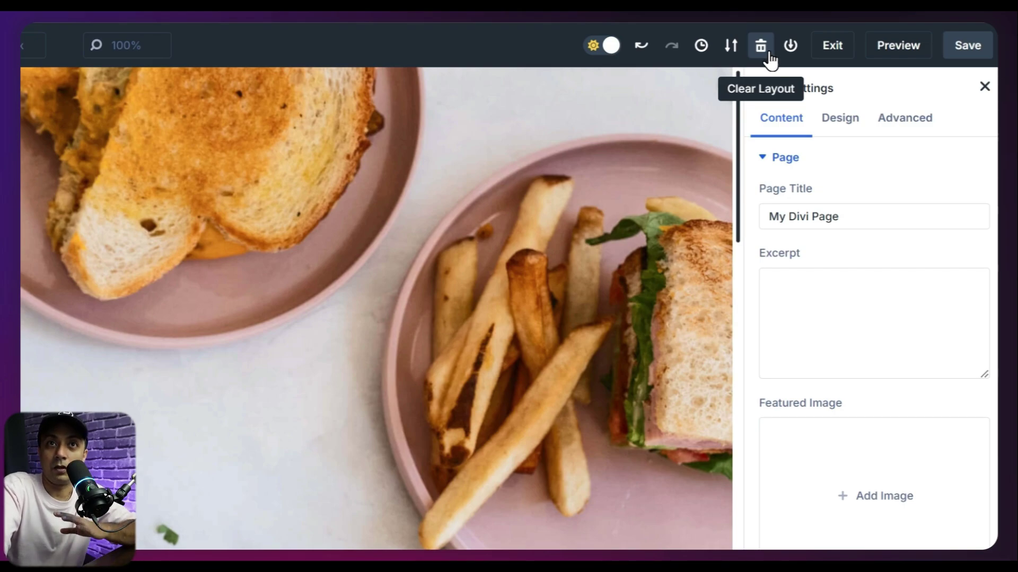
- Clear the whole page layout, then undo to bring the Eatery content back
left_click(766, 56)
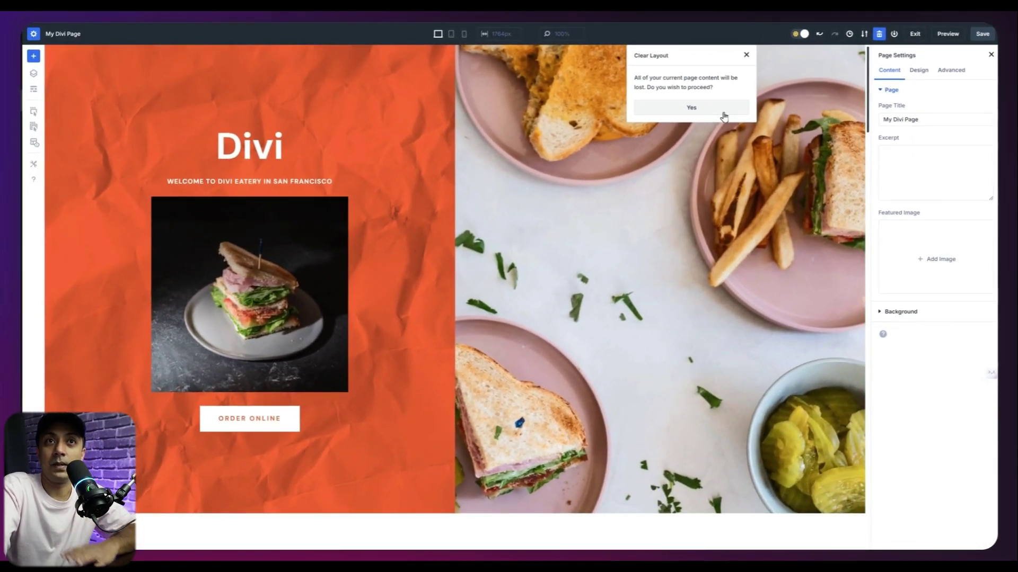
left_click(723, 112)
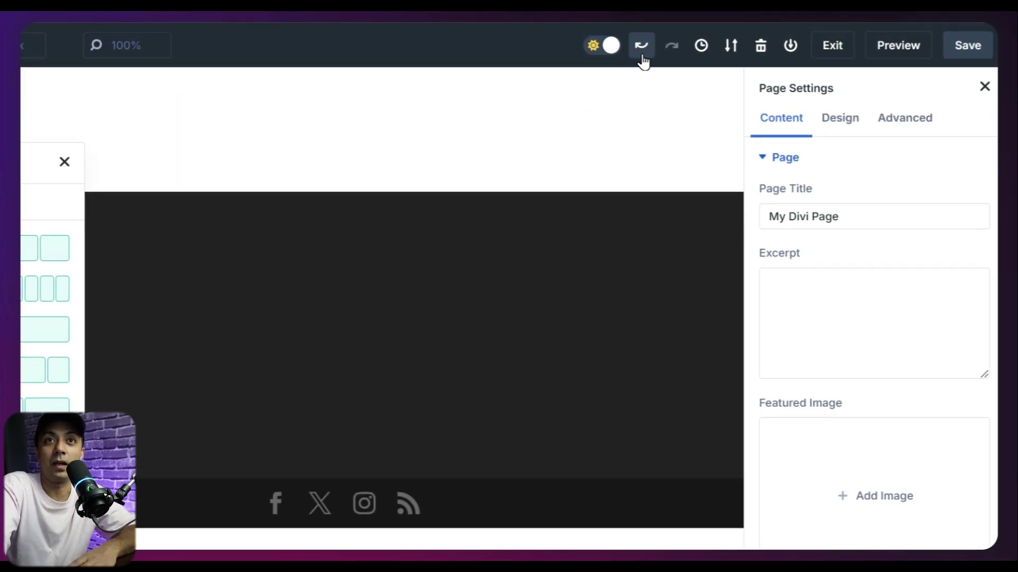
left_click(819, 34)
left_click(642, 53)
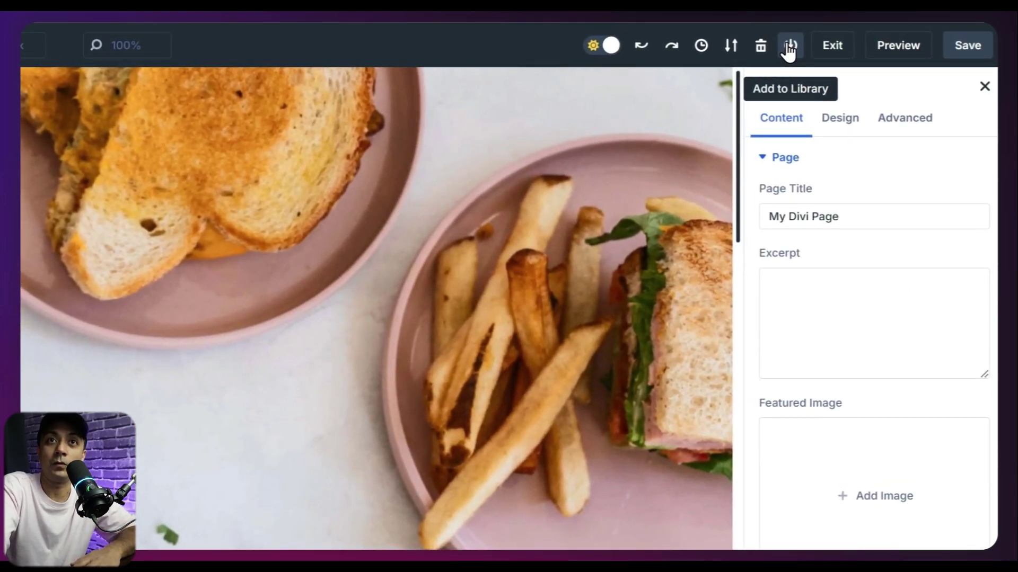
- Close the Save To Library popup without saving, then save the page
left_click(789, 49)
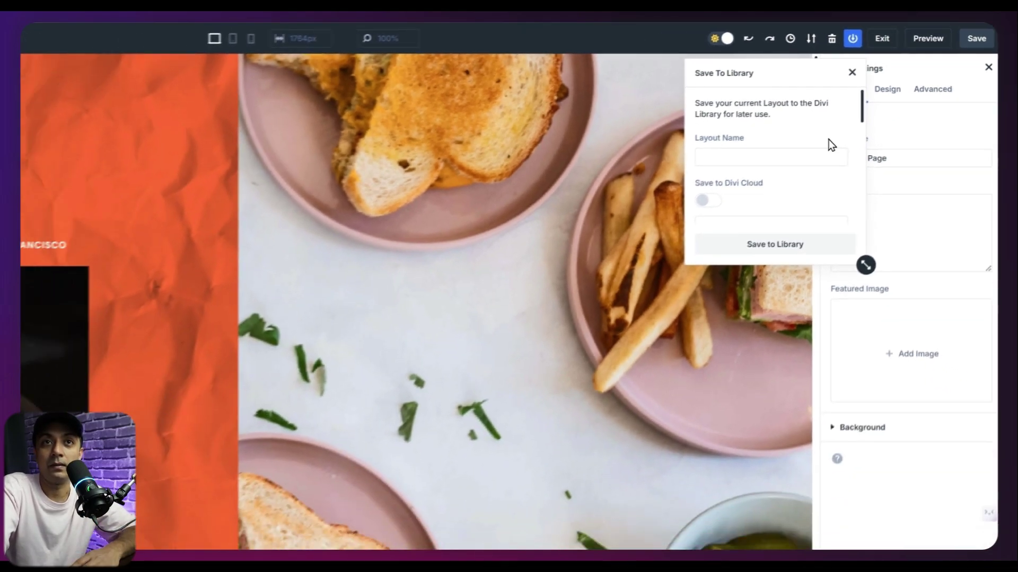
left_click(789, 93)
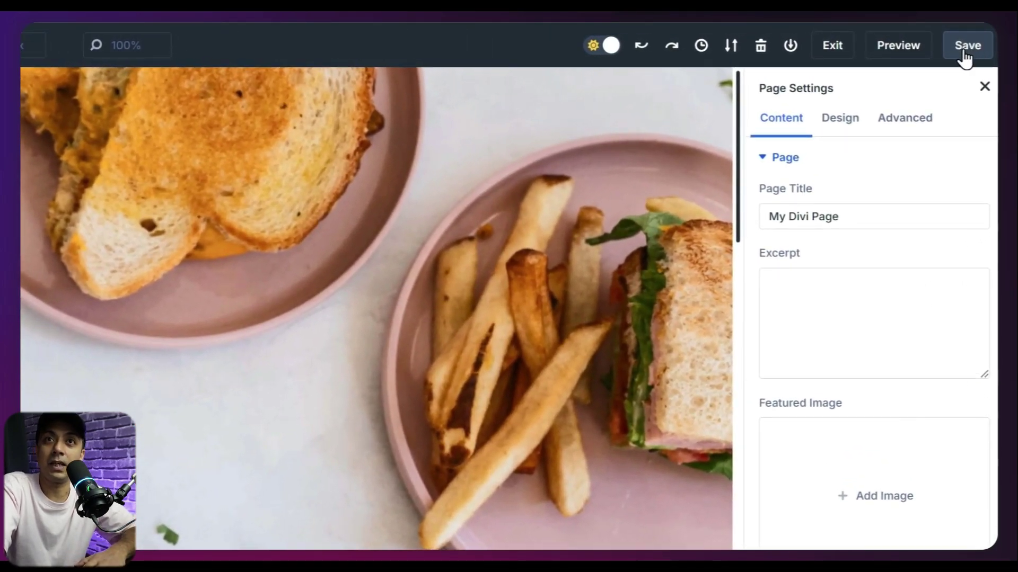
left_click(962, 53)
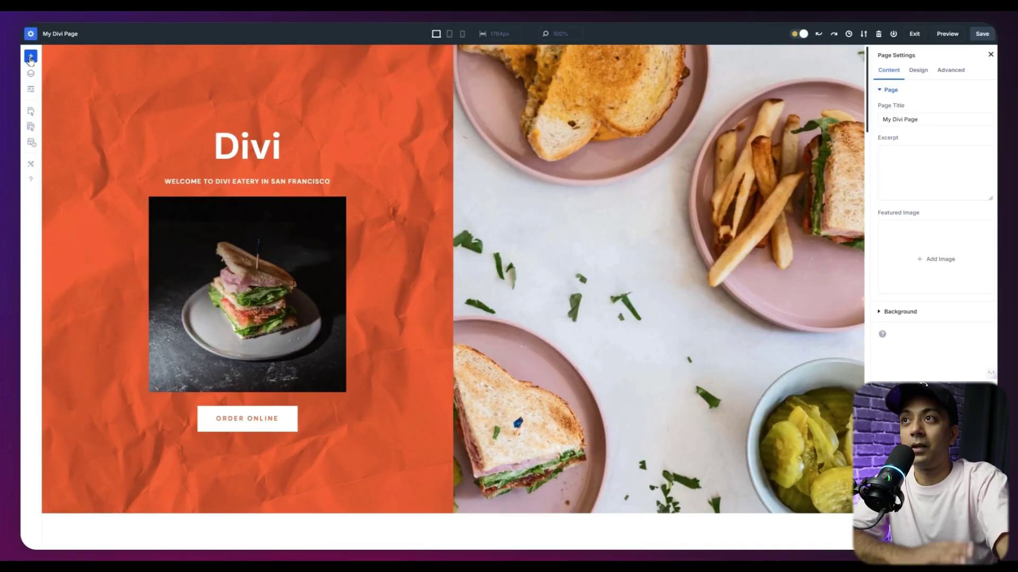
- Open the premade layout library, scroll through the 370 layout packs, and focus its search field
left_click(30, 57)
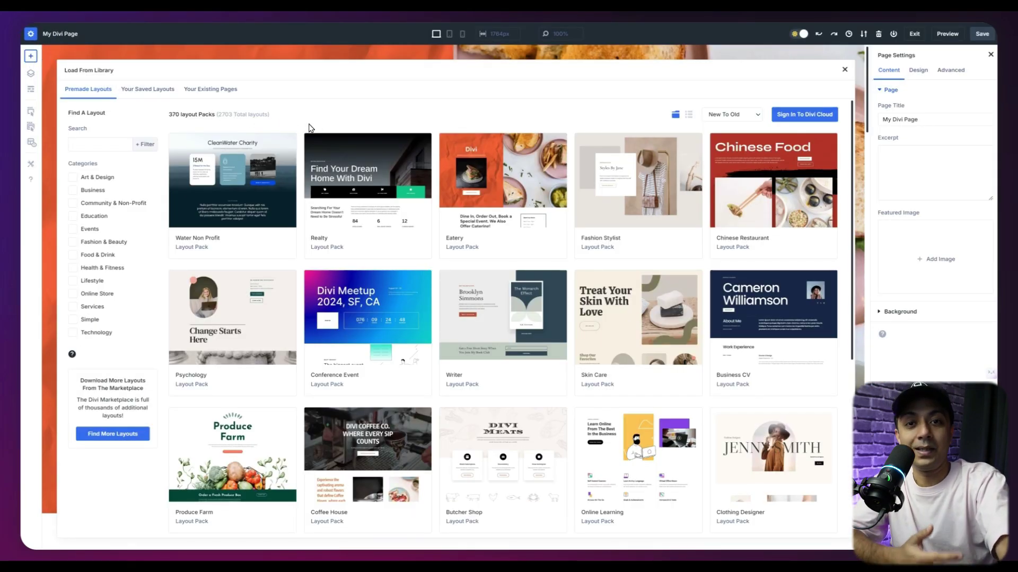
scroll(397, 239, "down", 5)
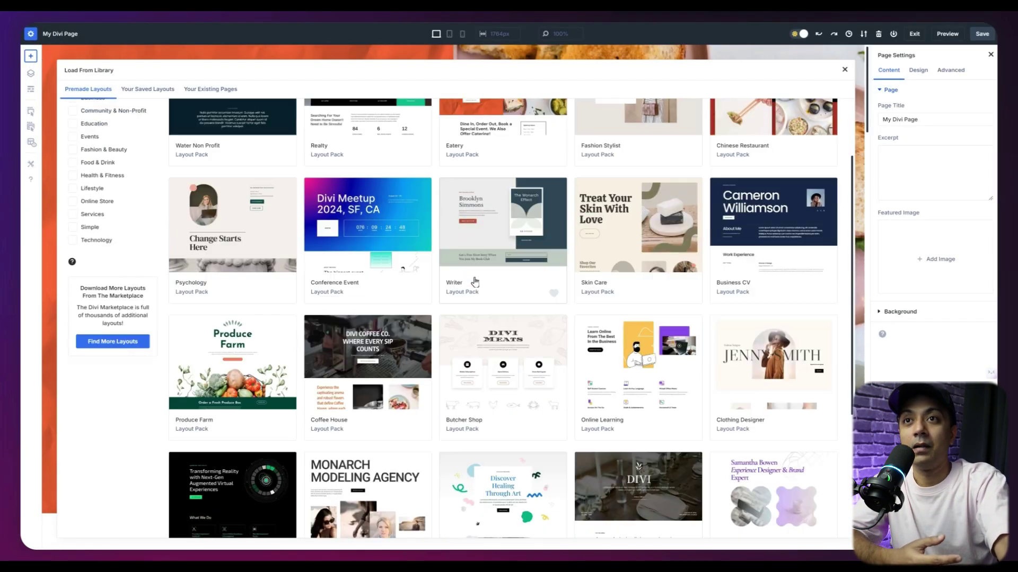
scroll(475, 285, "down", 9)
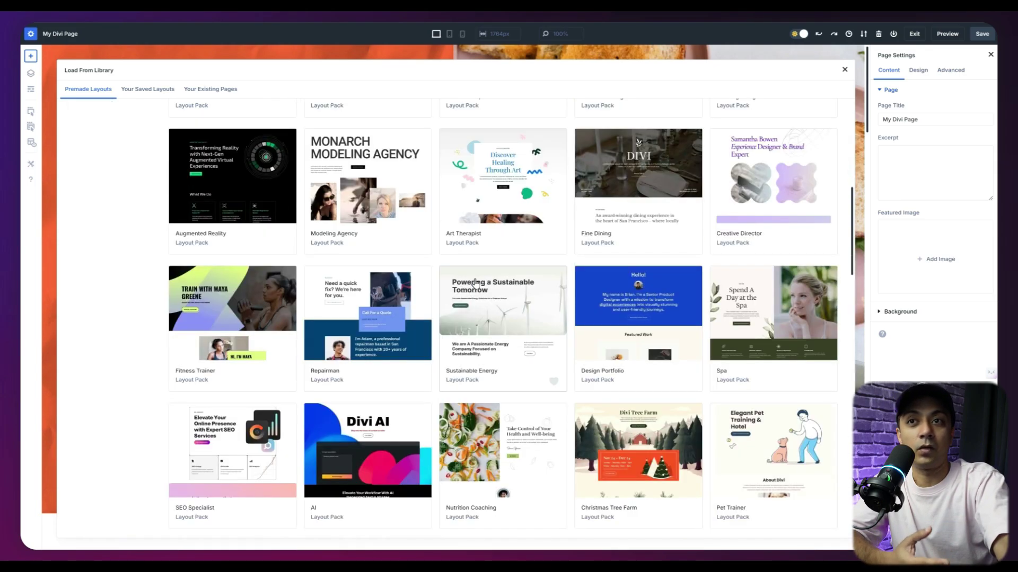
scroll(474, 285, "down", 7)
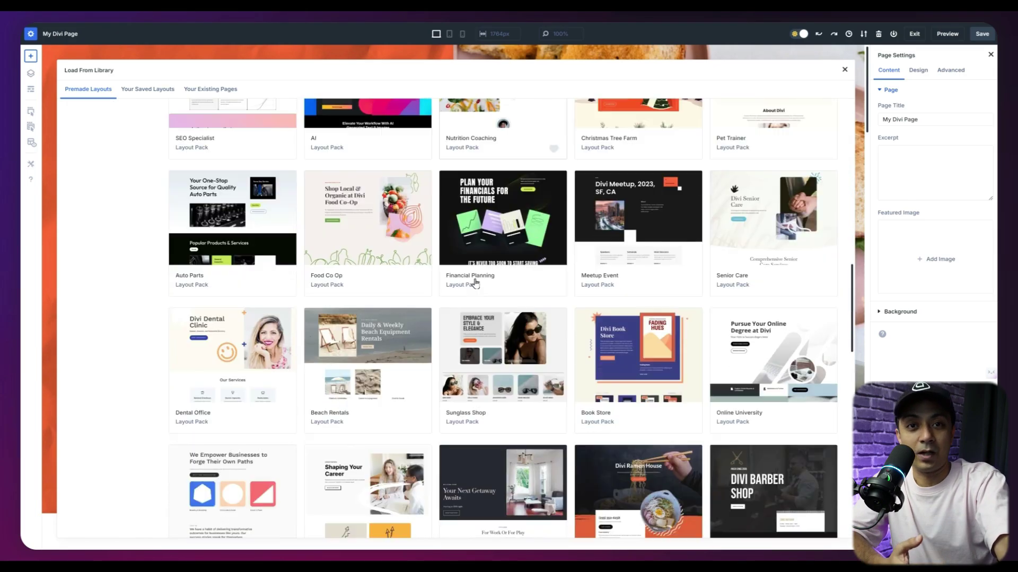
scroll(474, 284, "down", 8)
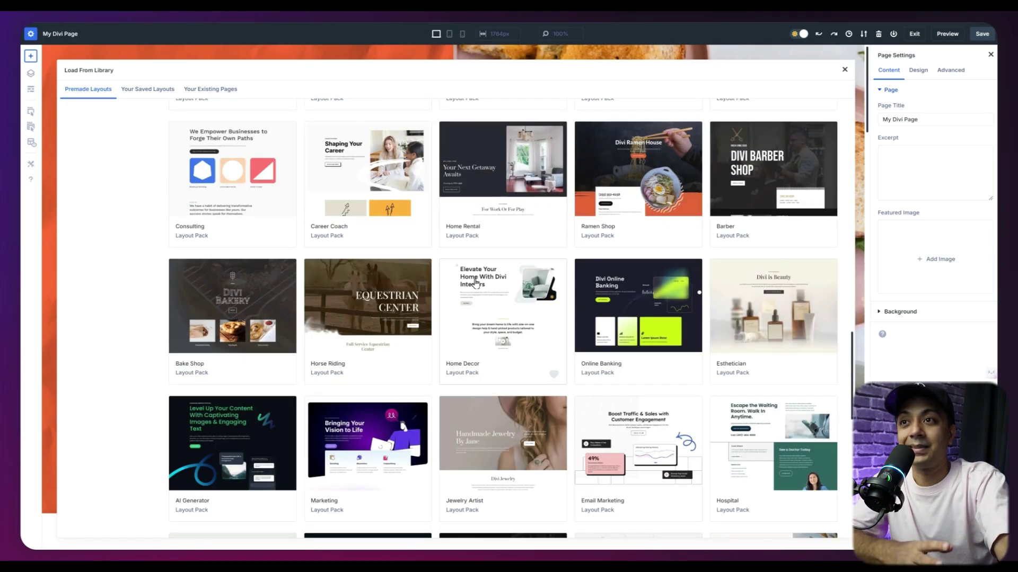
scroll(474, 285, "down", 9)
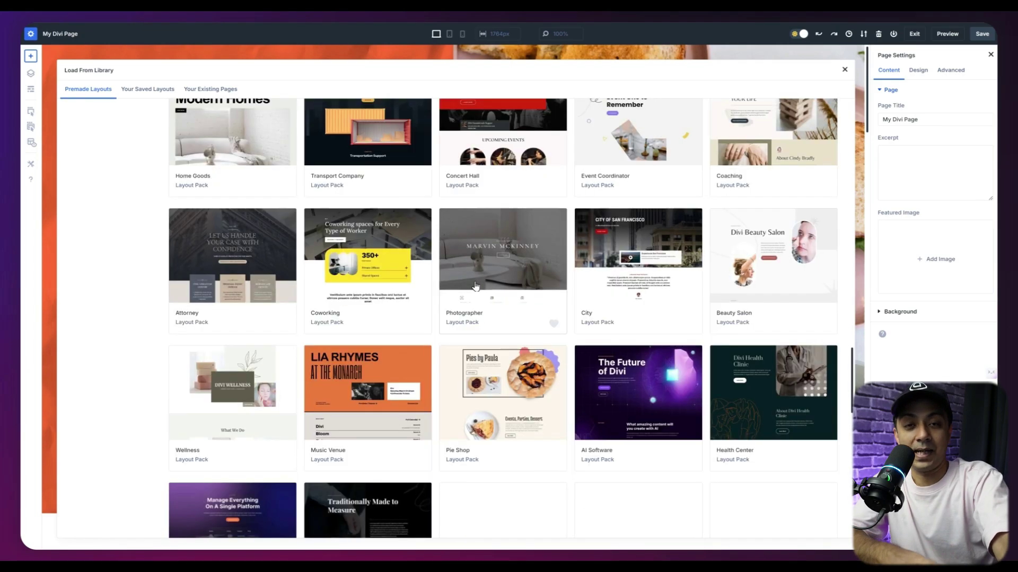
scroll(476, 285, "down", 2)
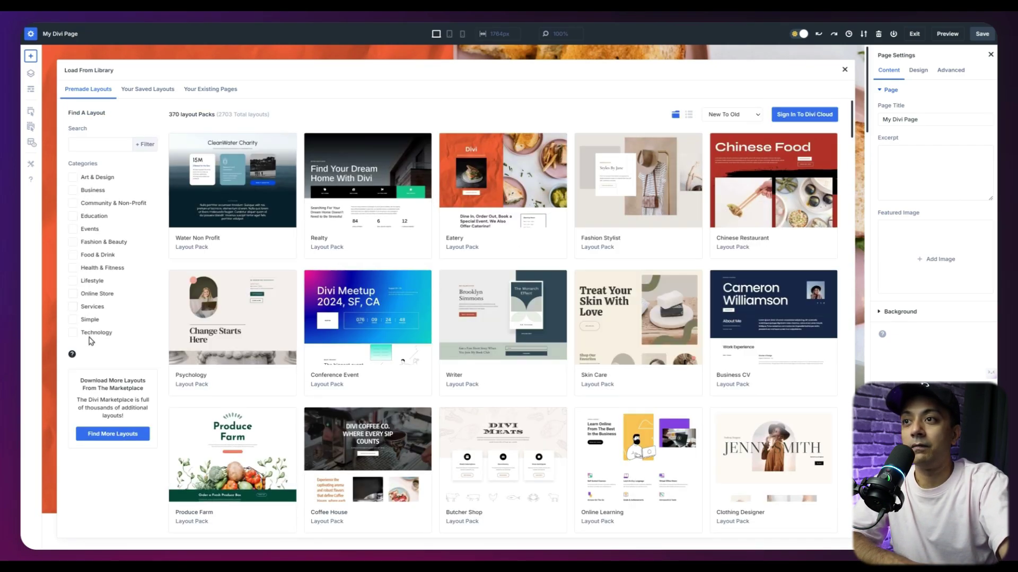
left_click(107, 144)
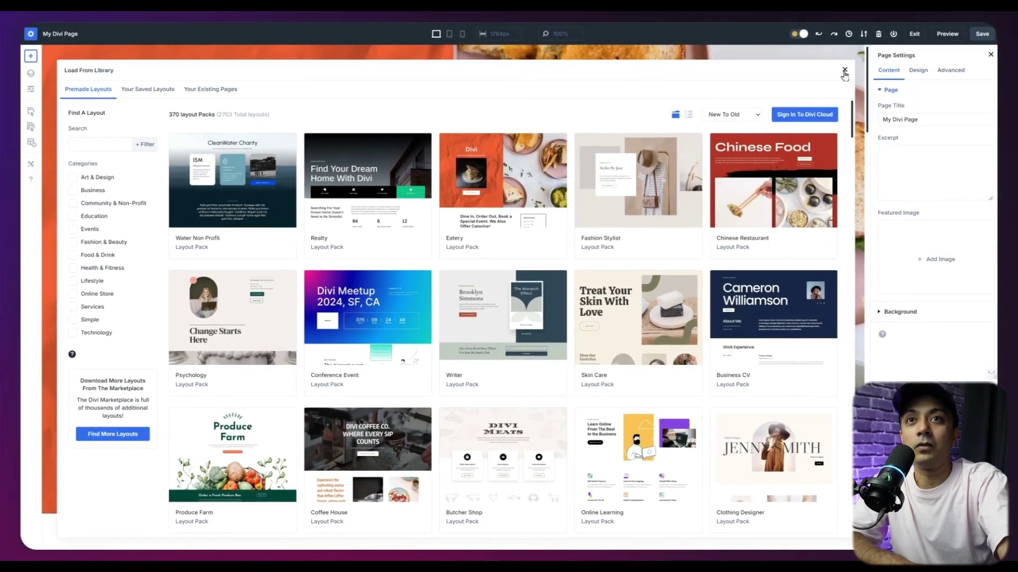
- Close the library, collapse every layer in the Layers panel, and switch the page to wireframe view
left_click(844, 70)
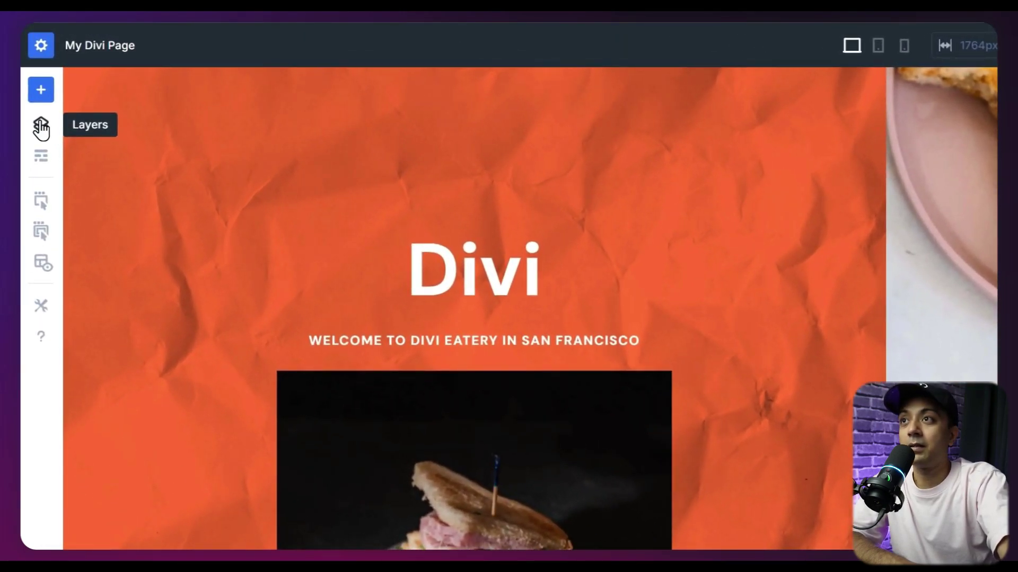
left_click(41, 127)
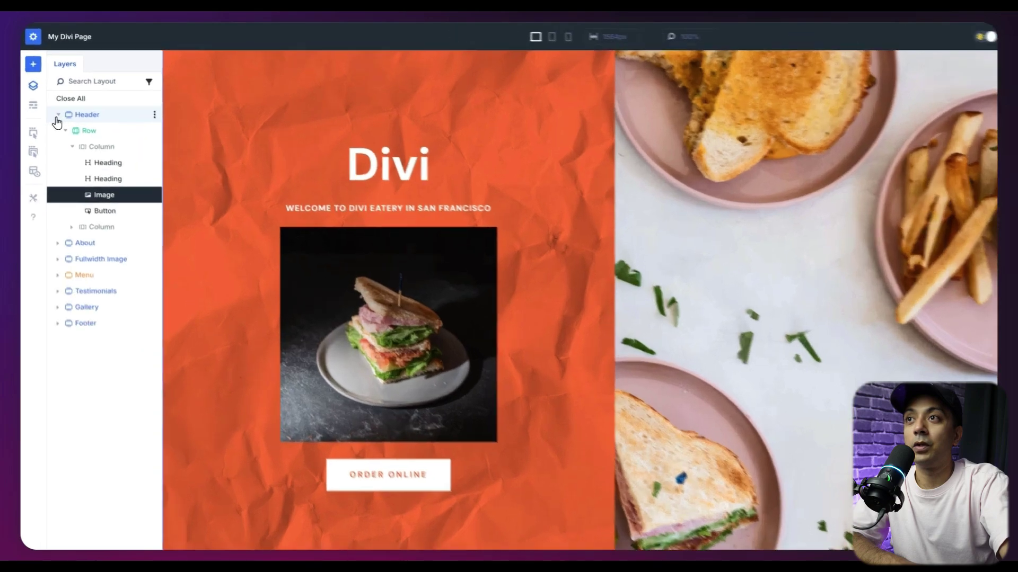
left_click(50, 97)
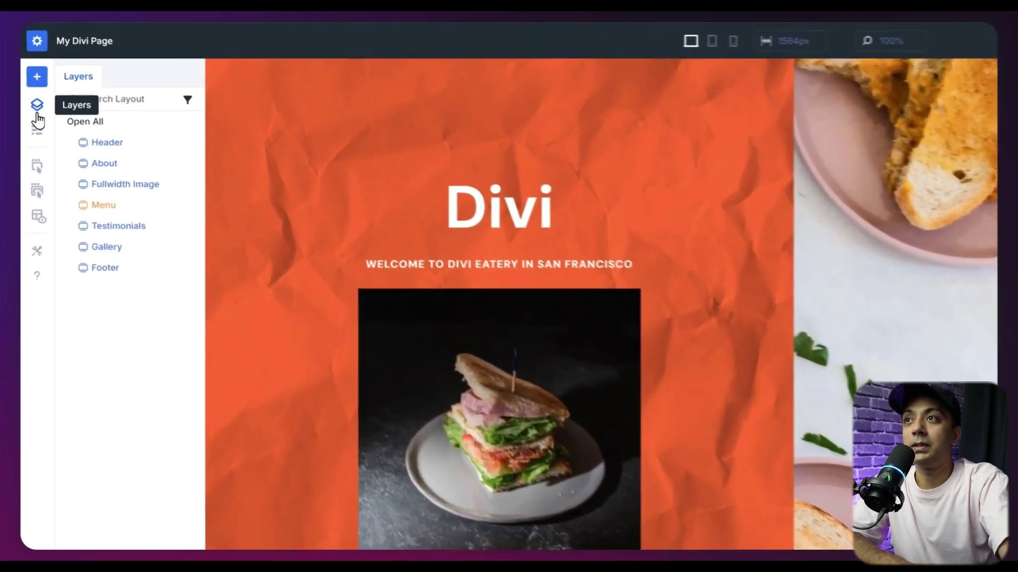
left_click(37, 113)
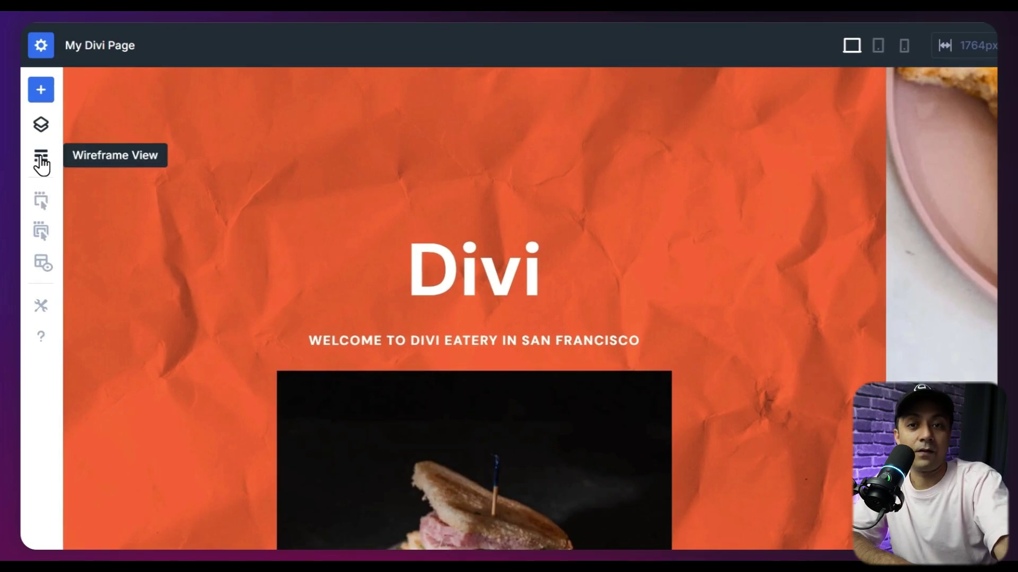
left_click(40, 161)
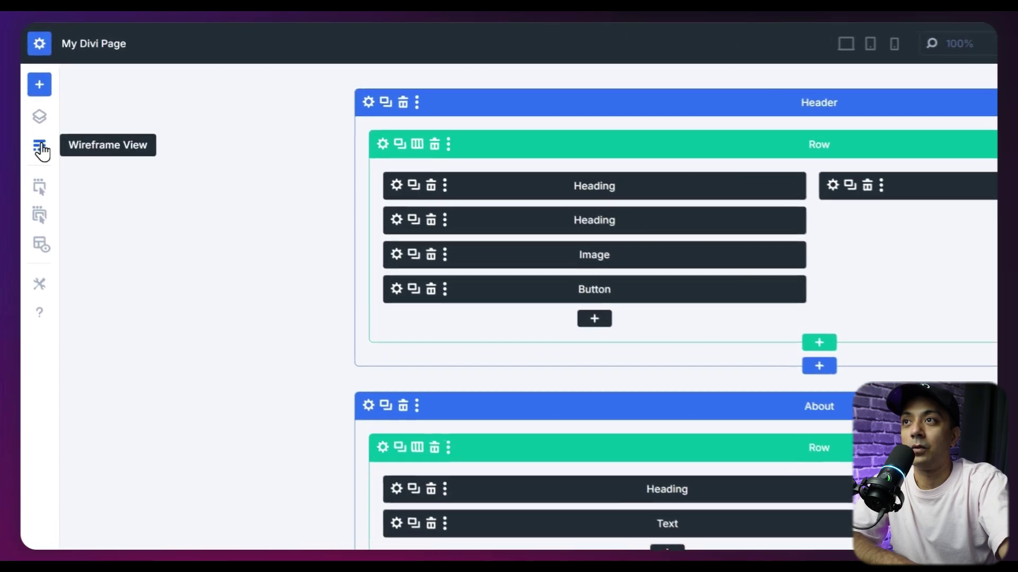
- Return to the visual preview, show module action icons only on hover, and open the Dine In heading's settings
left_click(30, 89)
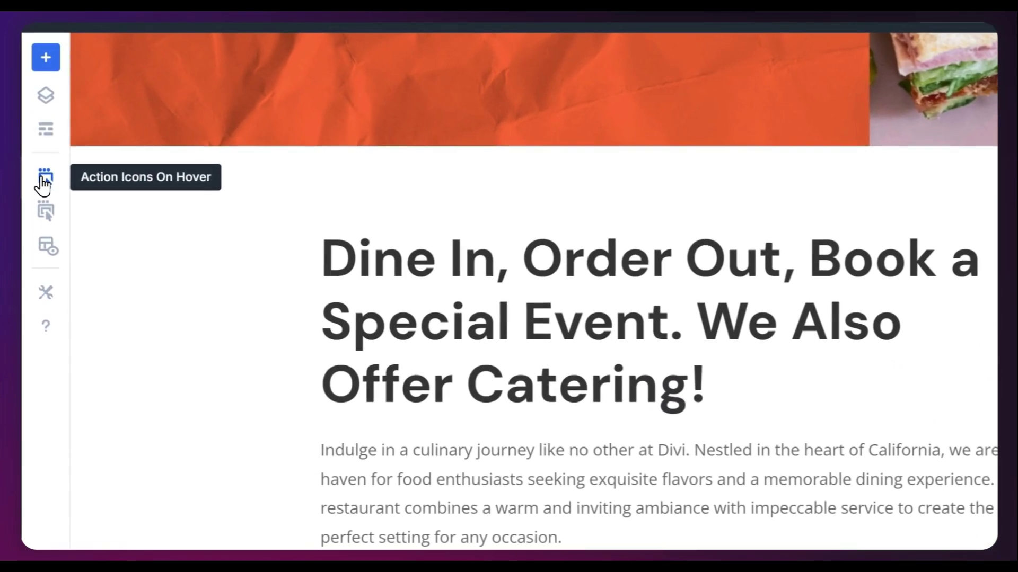
left_click(43, 183)
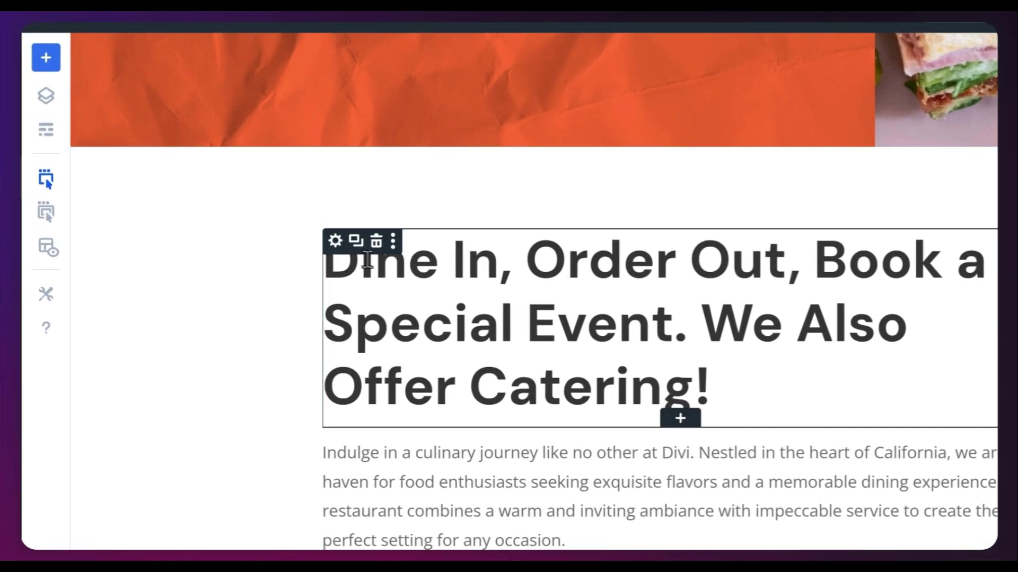
left_click(335, 241)
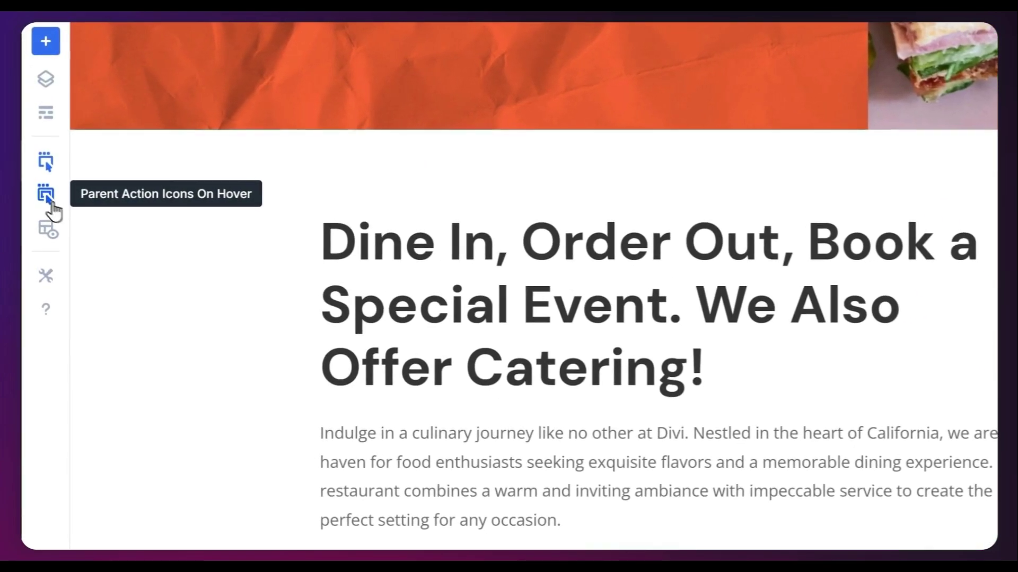
- Enable parent action icons on hover and open the main heading's settings
left_click(33, 139)
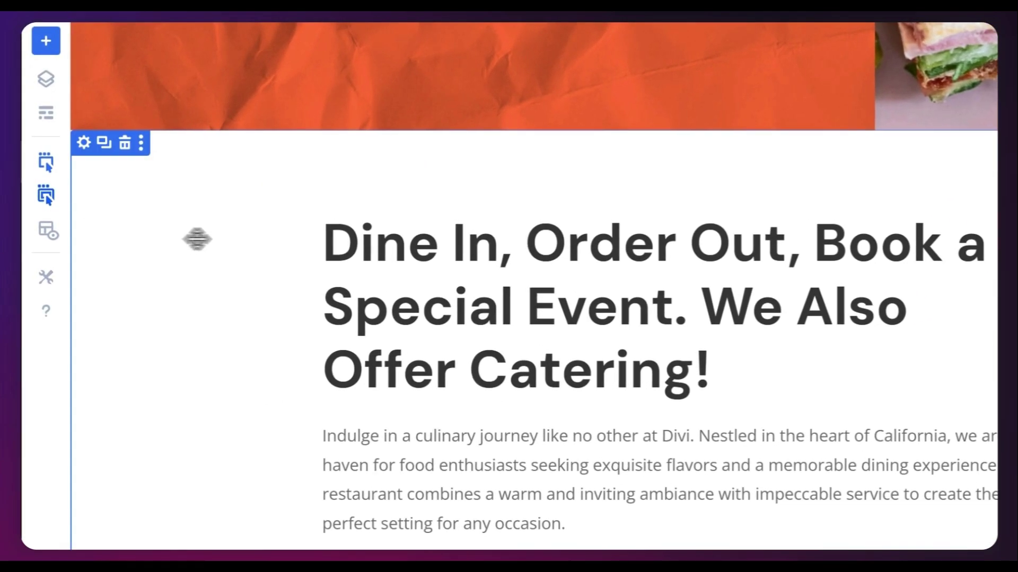
mouse_move(383, 281)
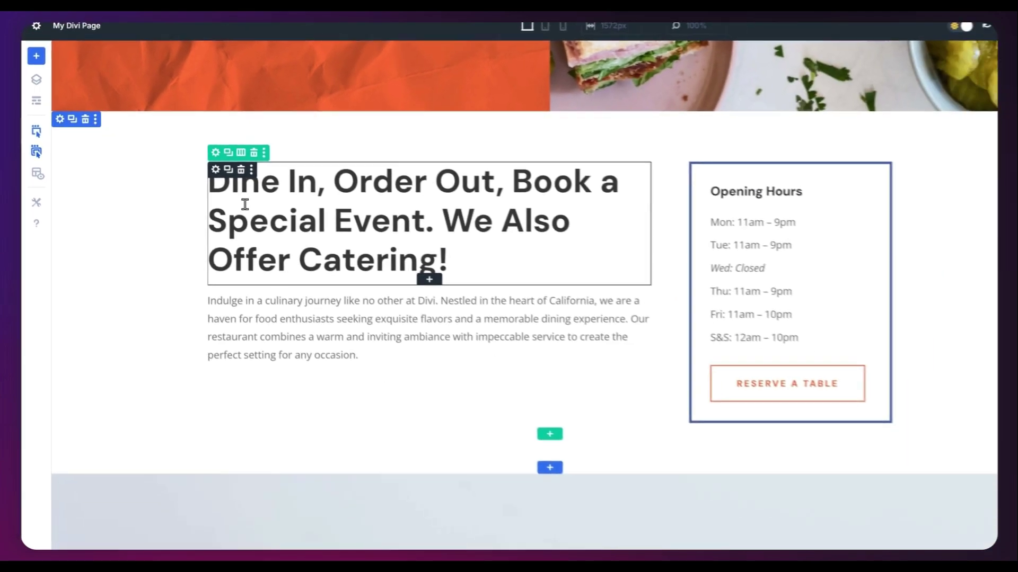
left_click(382, 280)
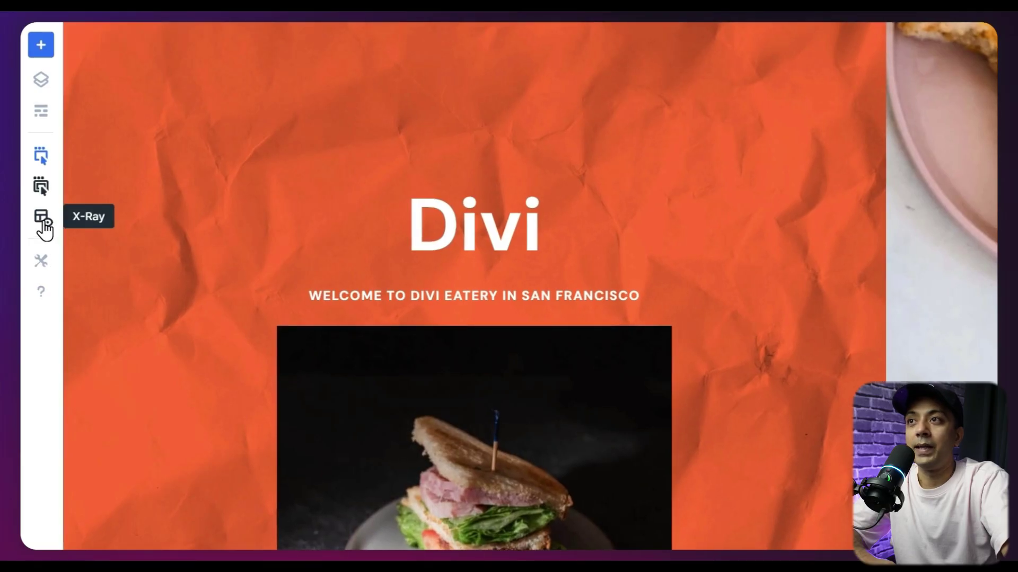
- Turn on X-Ray outlines, scroll down the page, then toggle the outlines off and back on
left_click(44, 225)
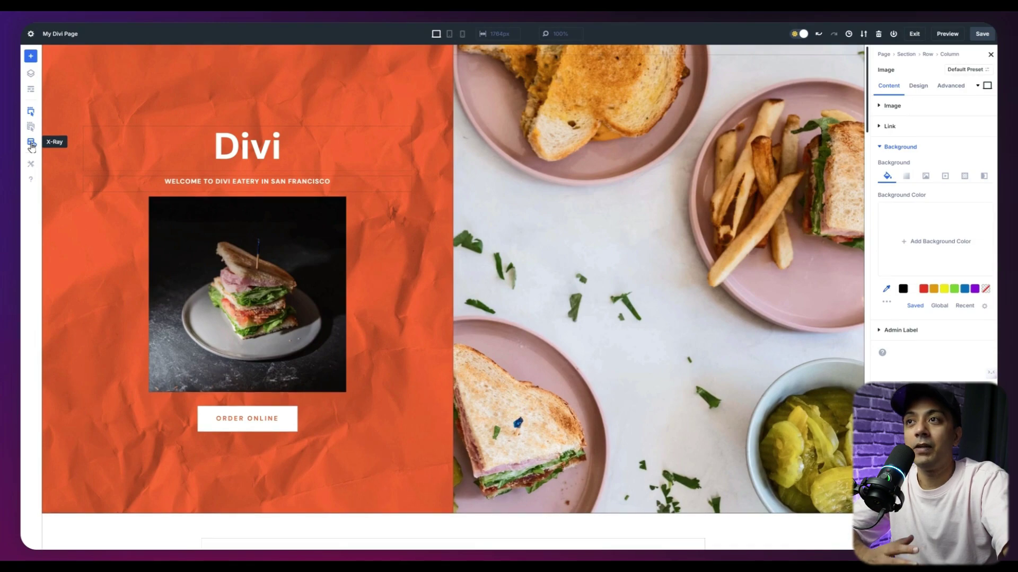
mouse_move(94, 190)
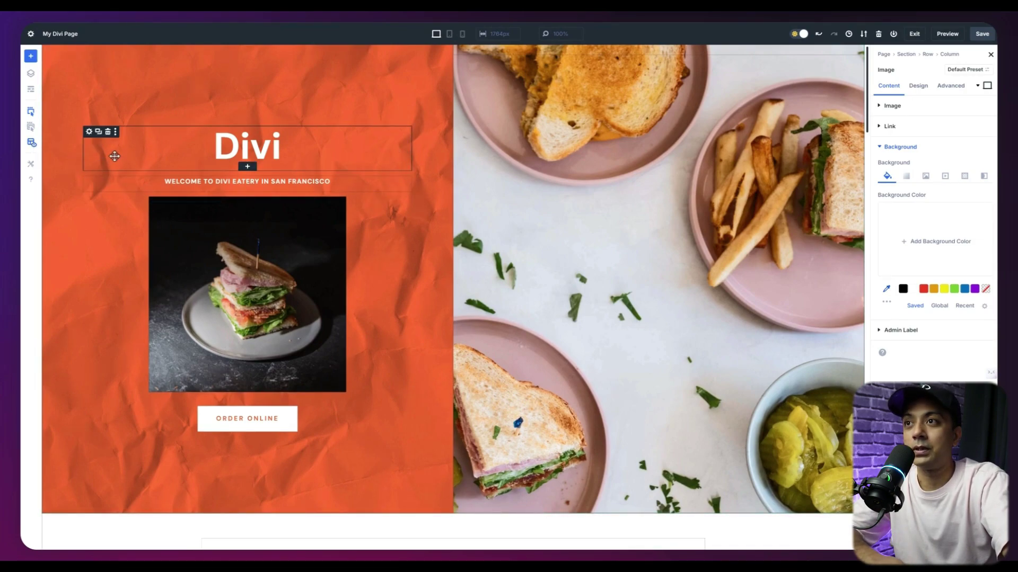
scroll(115, 156, "down", 6)
scroll(114, 159, "down", 1)
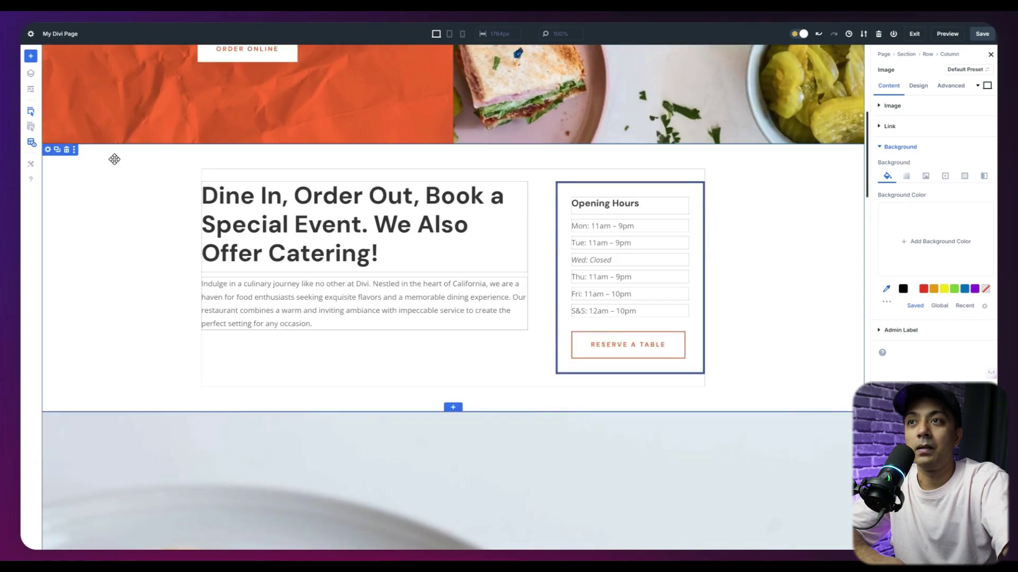
left_click(29, 146)
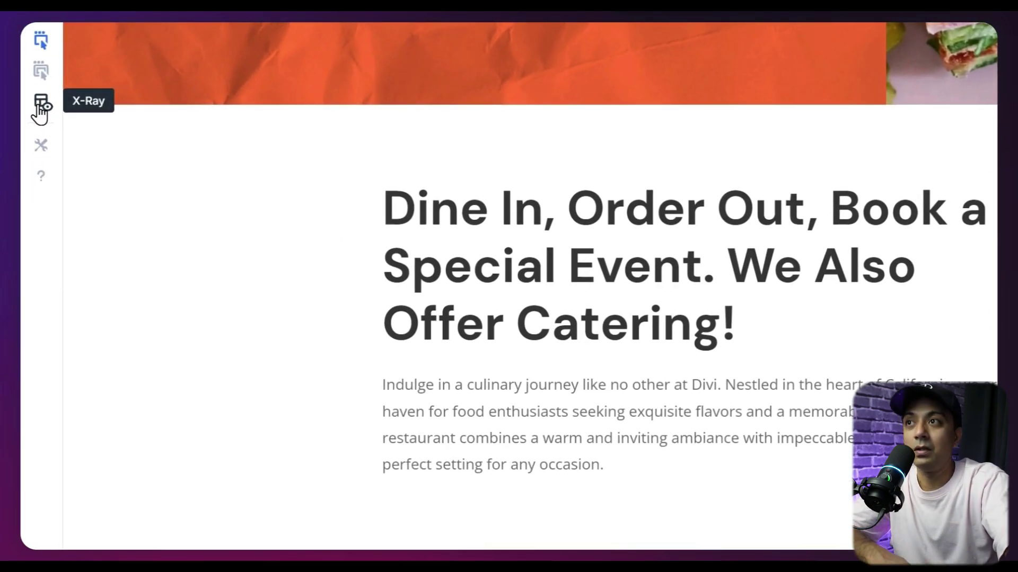
left_click(40, 111)
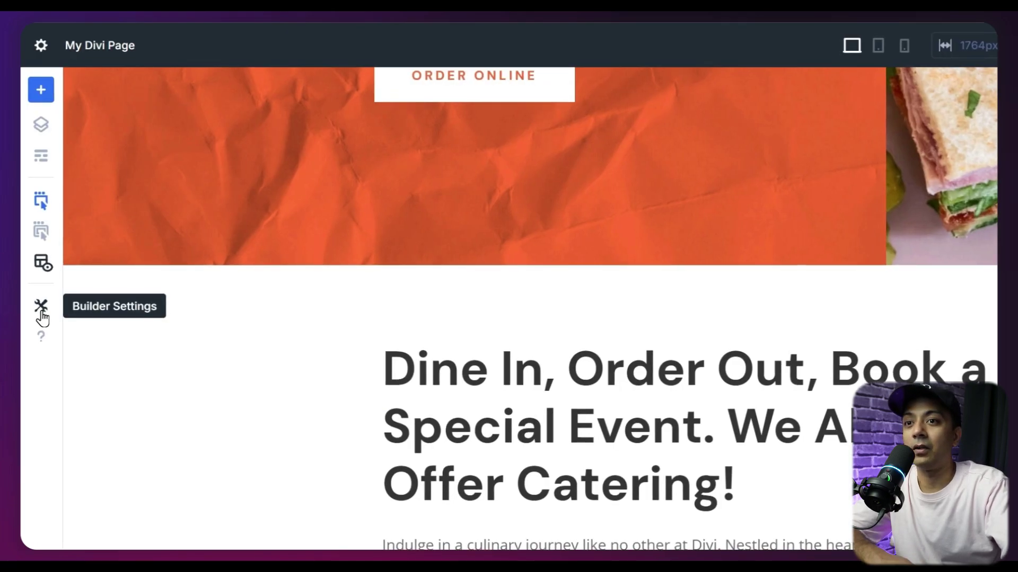
- Keep Builder Settings' Settings Modal Default Position at Last Used Position, then open the video-tutorial Help
left_click(41, 307)
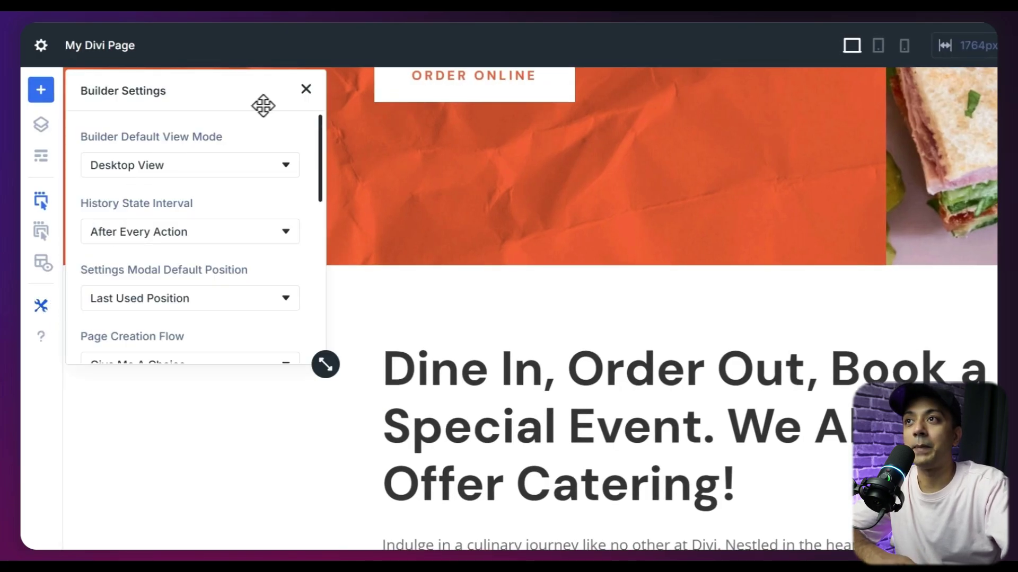
scroll(310, 182, "down", 3)
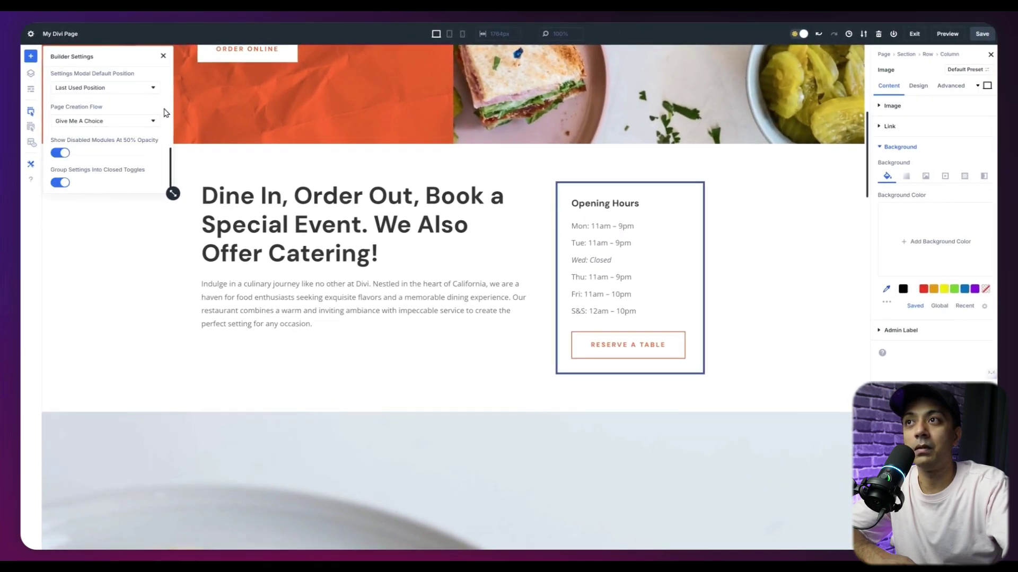
scroll(142, 108, "up", 3)
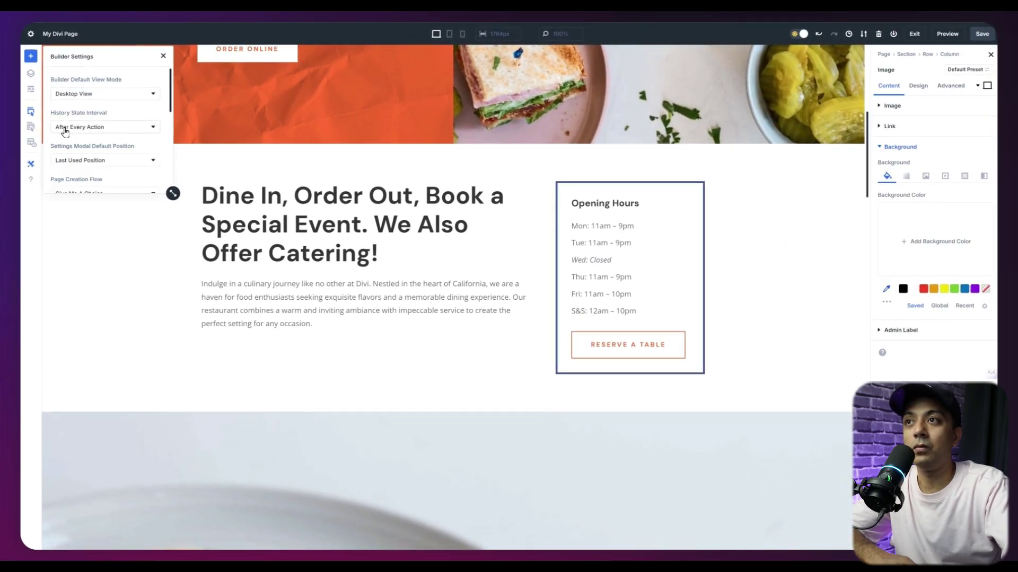
scroll(85, 149, "down", 1)
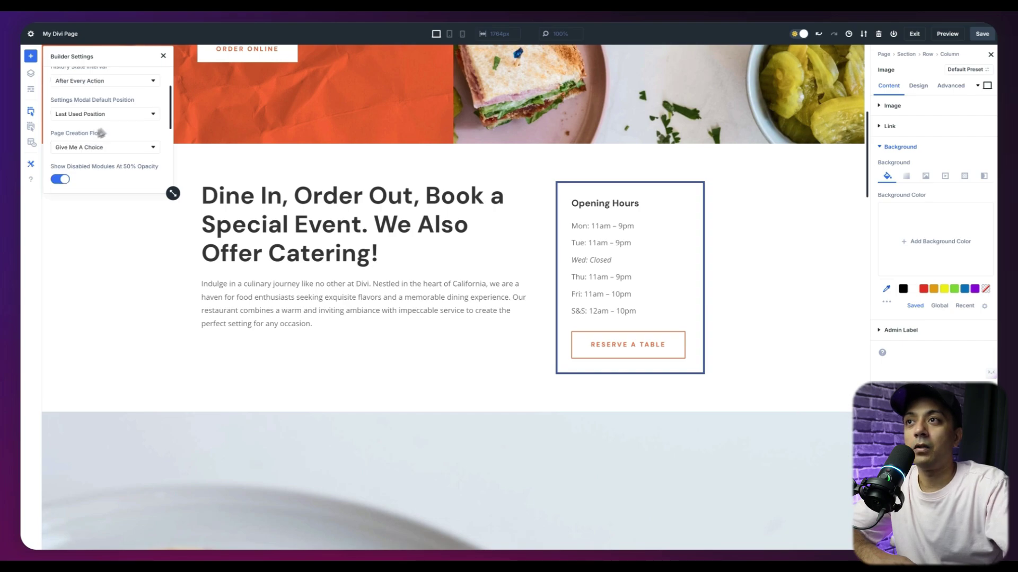
left_click(153, 121)
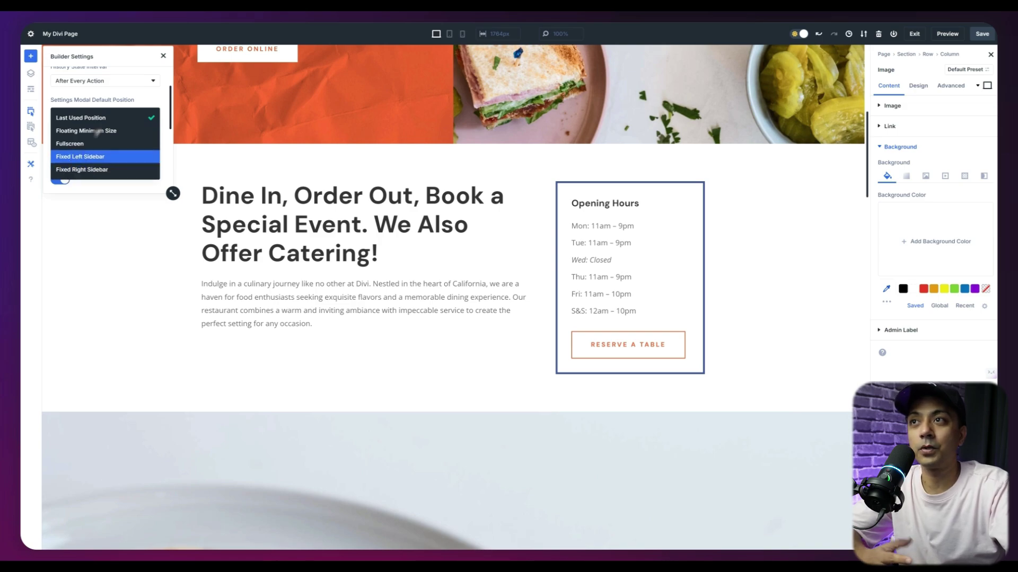
left_click(100, 118)
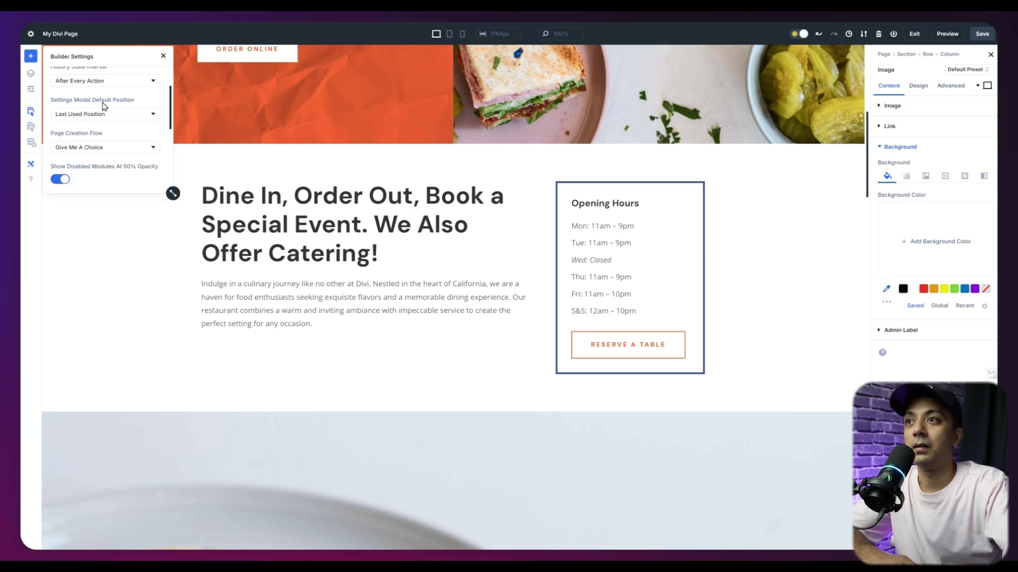
left_click(31, 179)
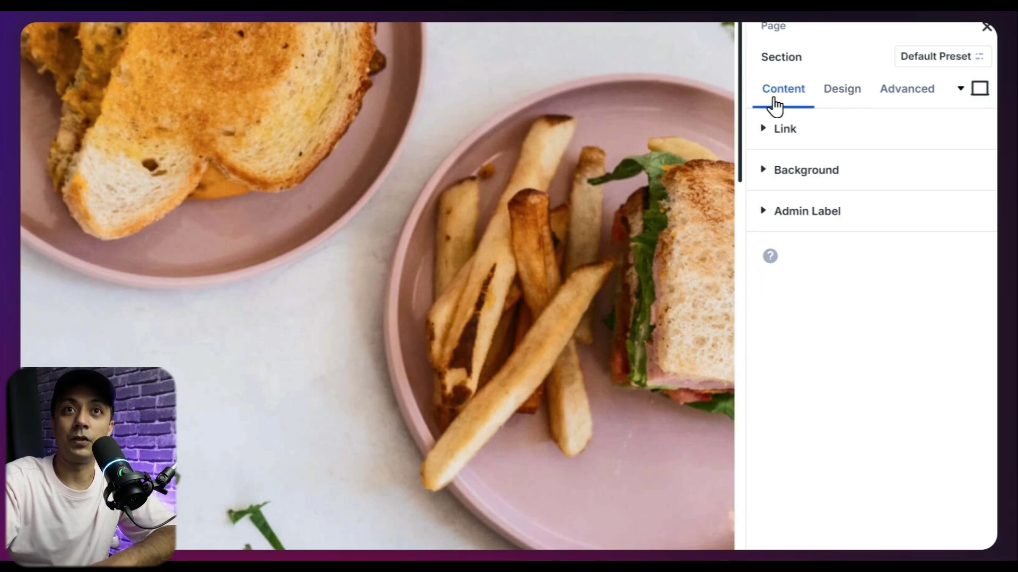
- Browse the section's Design, Advanced and Content tabs, then the sandwich image's Design and Advanced tabs
left_click(822, 103)
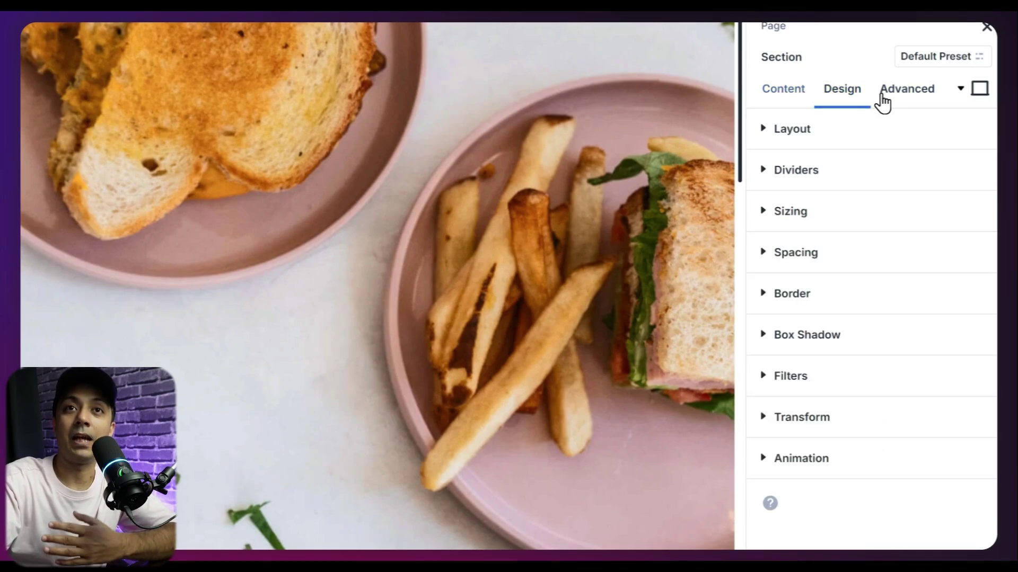
left_click(919, 101)
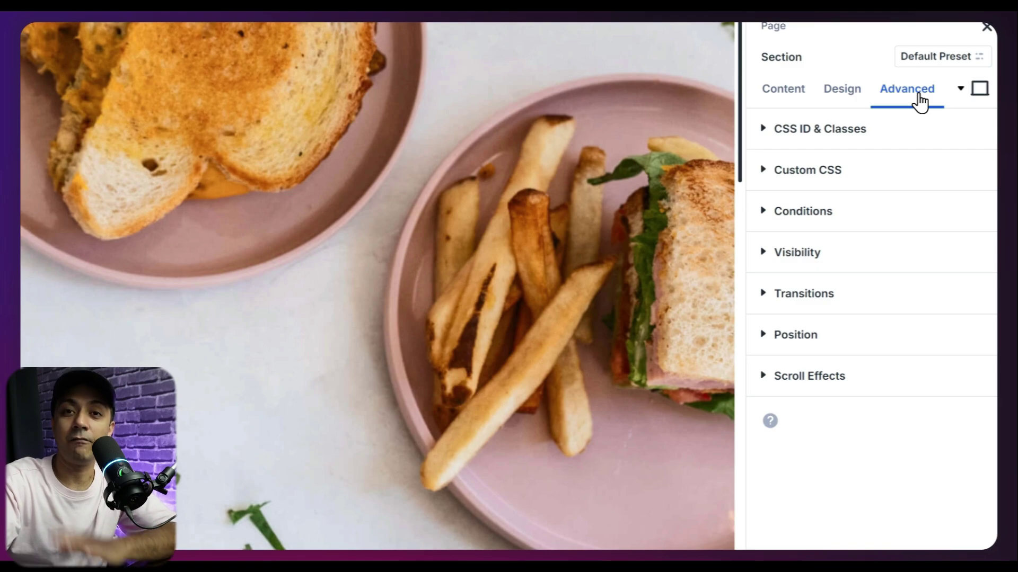
left_click(783, 89)
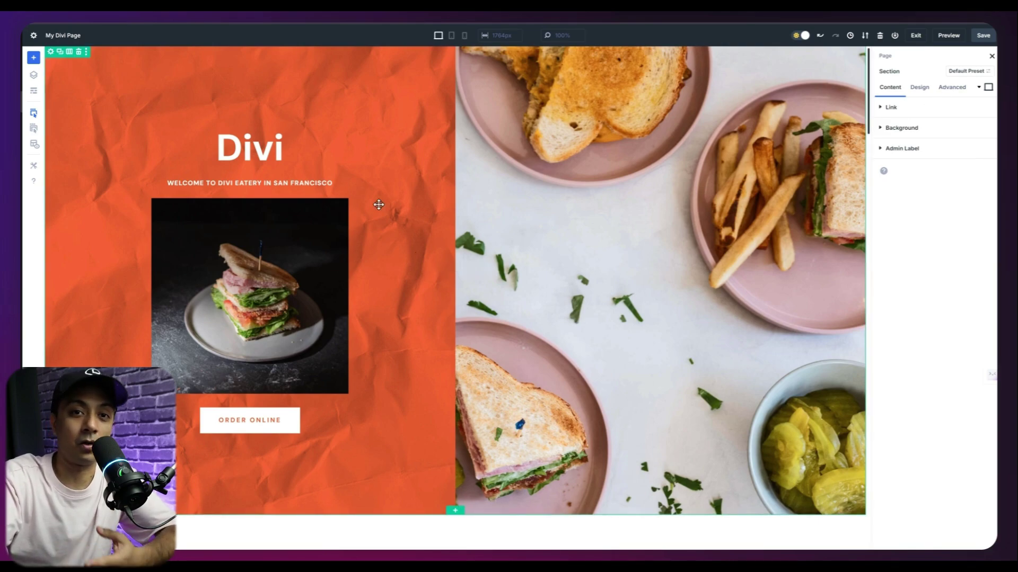
left_click(304, 247)
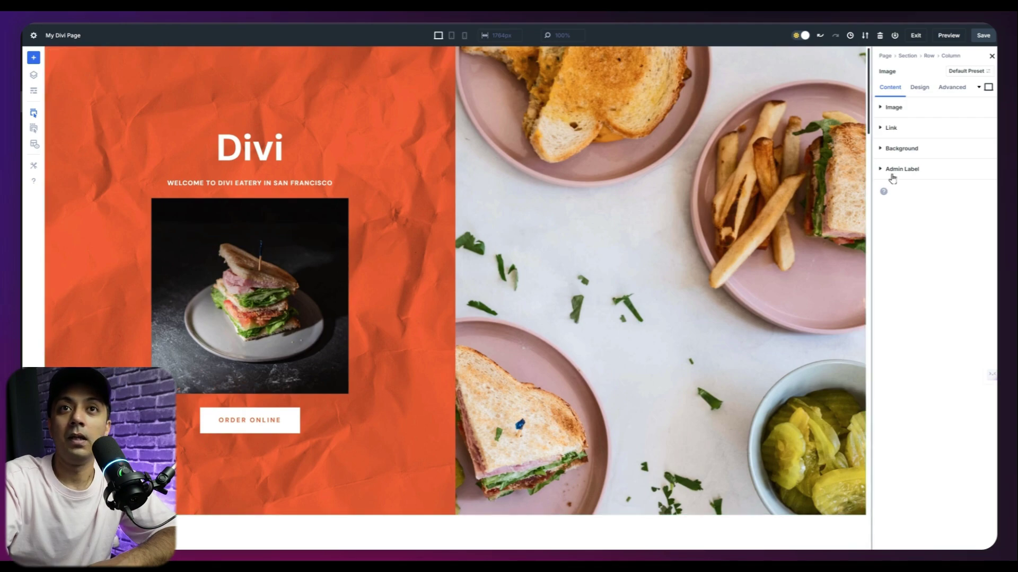
left_click(921, 88)
left_click(950, 86)
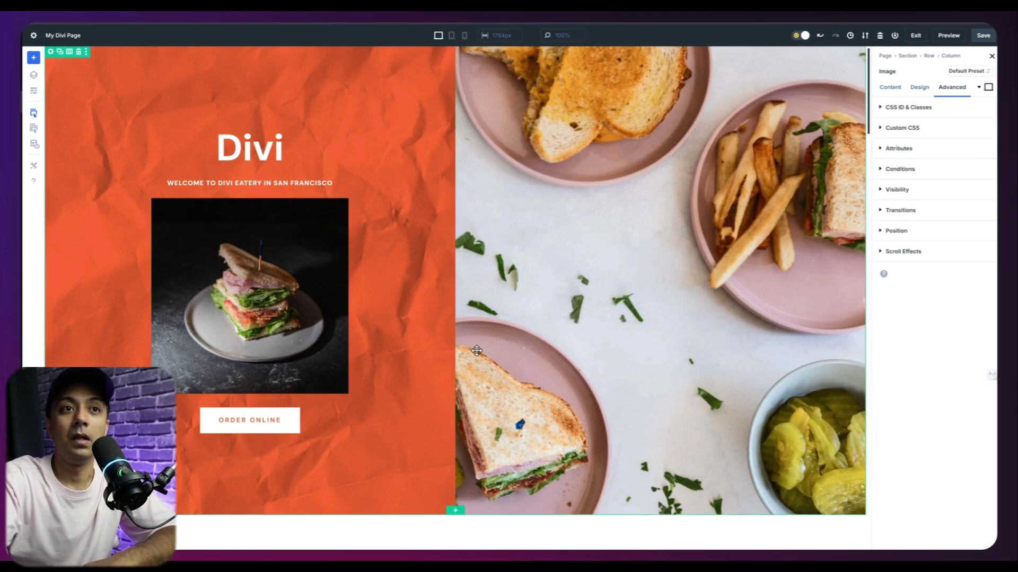
- View the hero row's Advanced options, open the Opening Hours heading, then jump up to its parent's settings
left_click(51, 52)
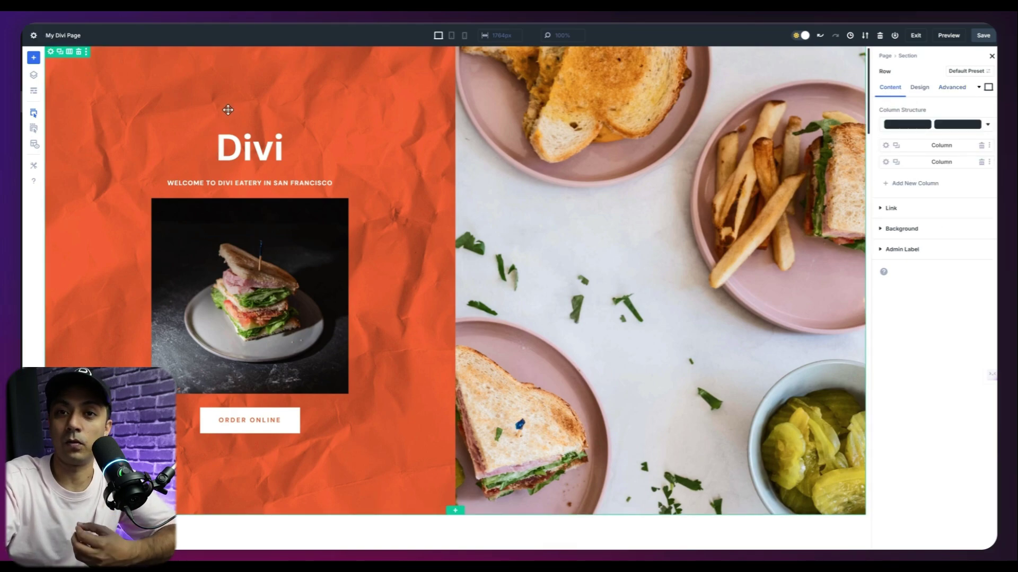
left_click(952, 87)
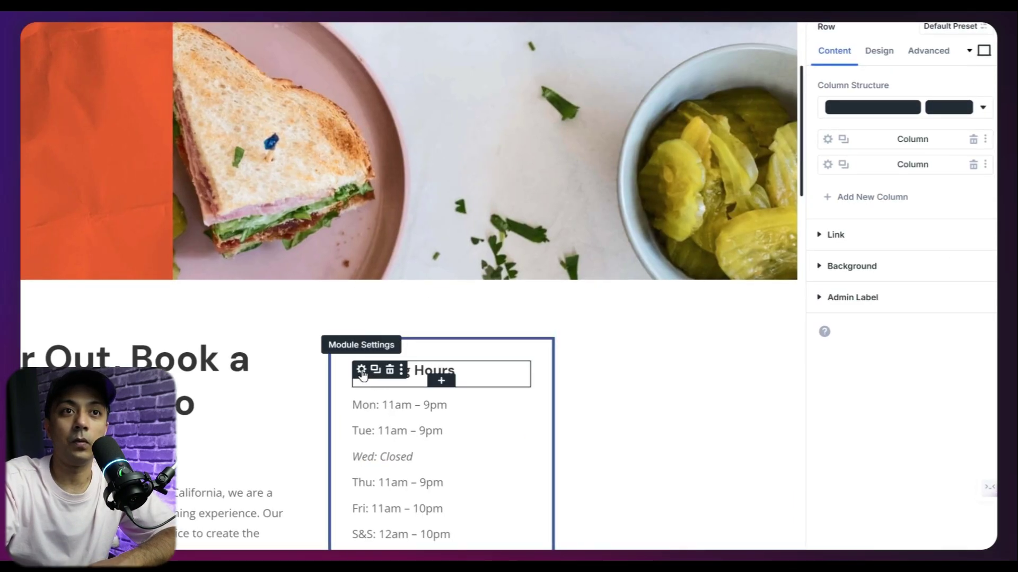
left_click(361, 371)
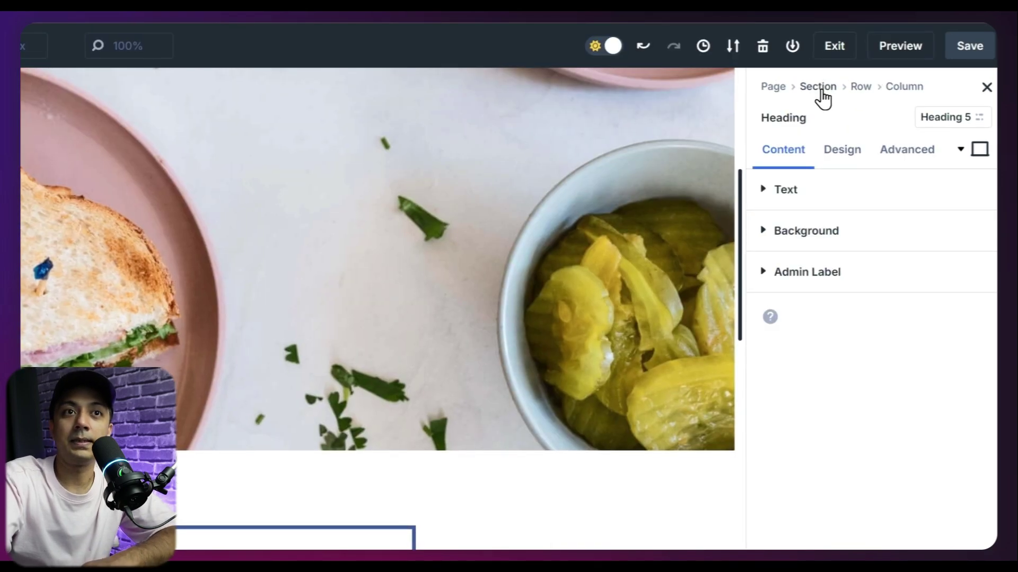
left_click(819, 88)
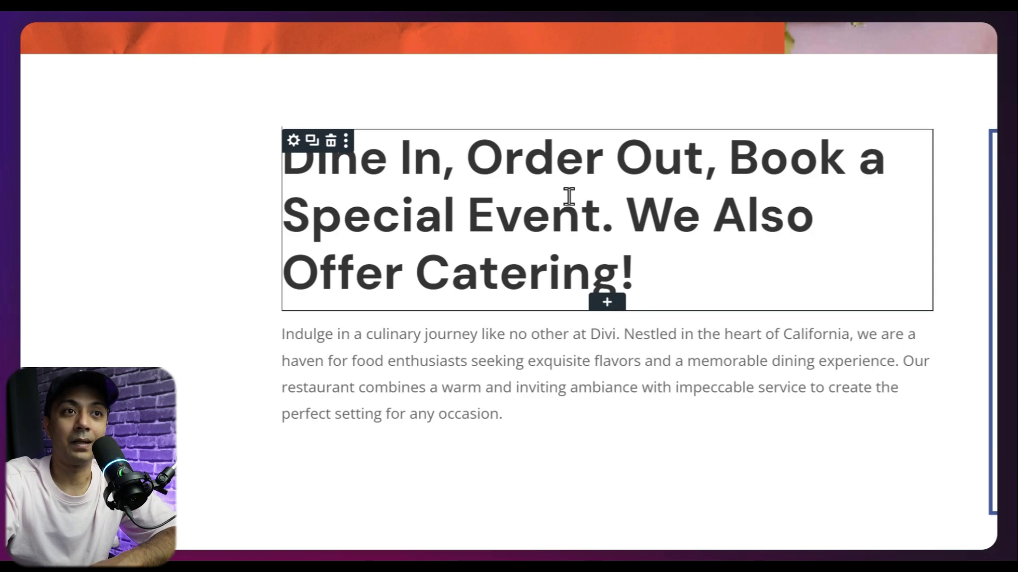
- Locate the Dine In heading in Layers via Go To Layer, then show the Opening Hours column's context menu
right_click(567, 196)
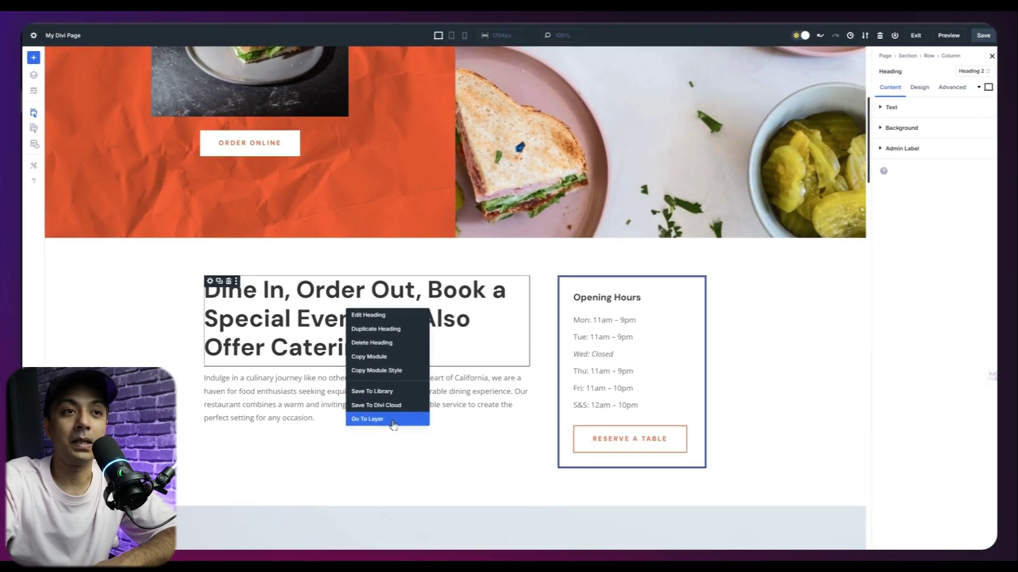
left_click(393, 424)
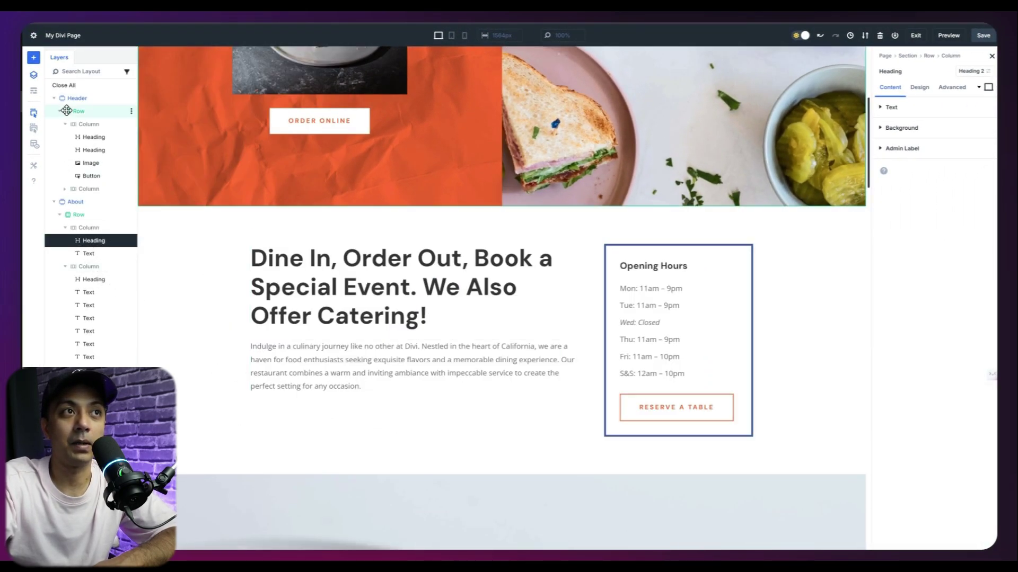
right_click(665, 423)
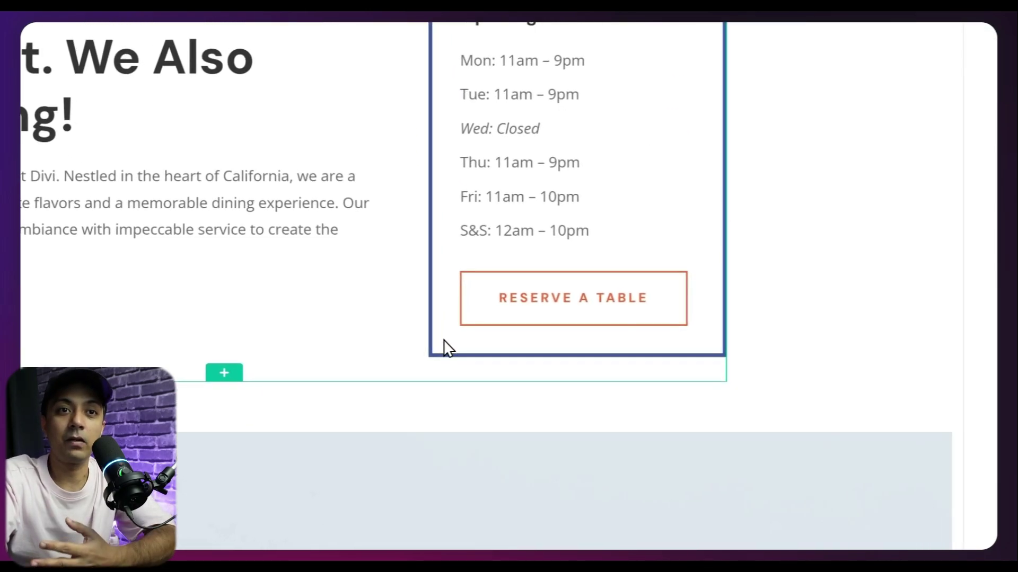
right_click(612, 430)
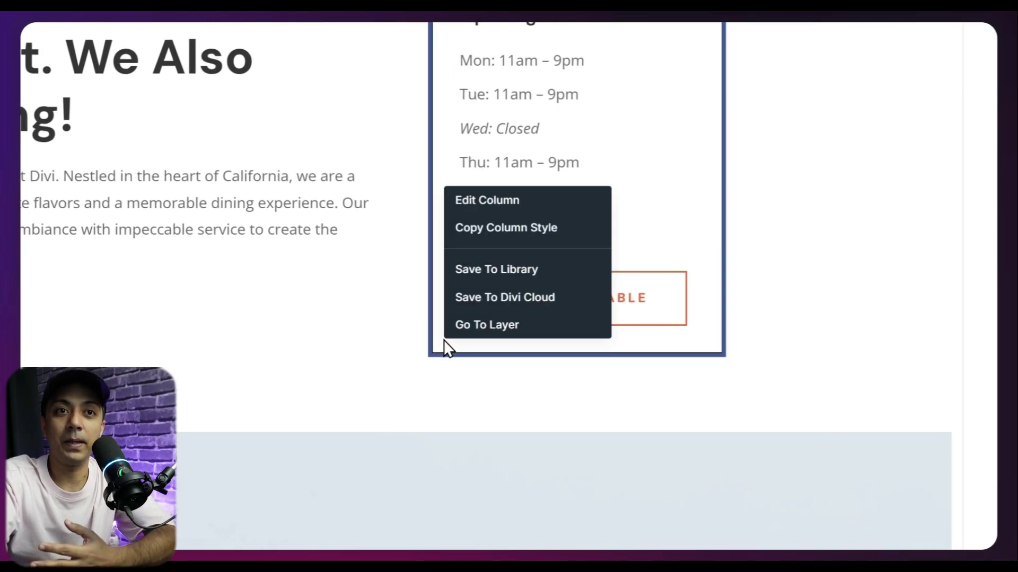